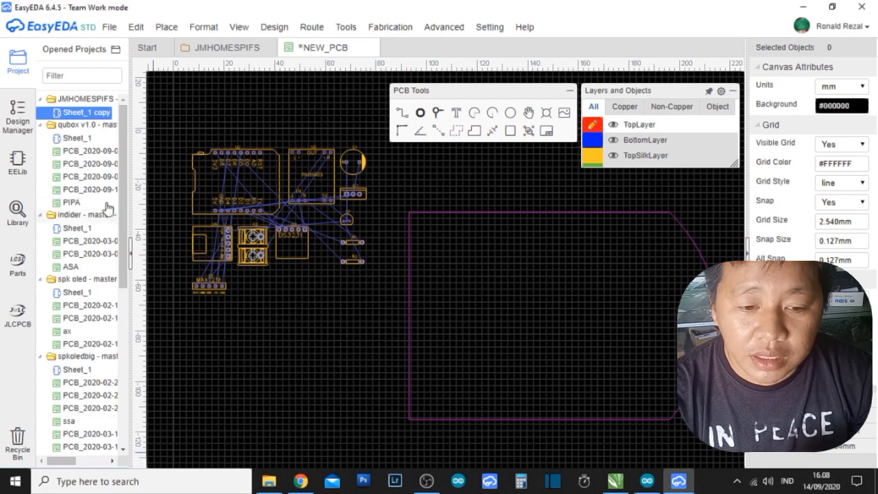
left_click(108, 27)
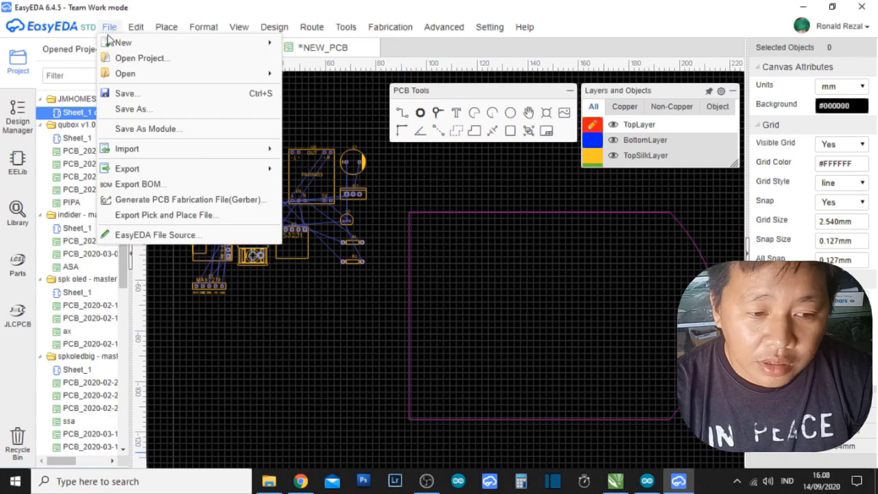
mouse_move(173, 151)
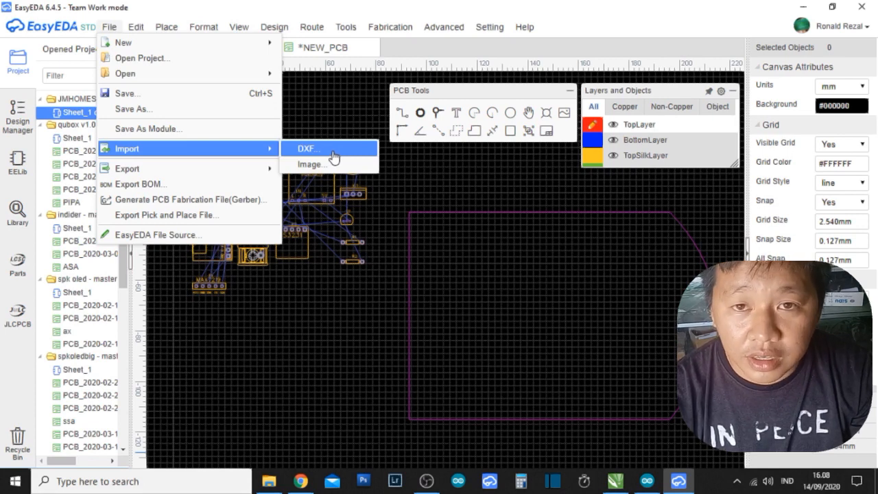
left_click(423, 172)
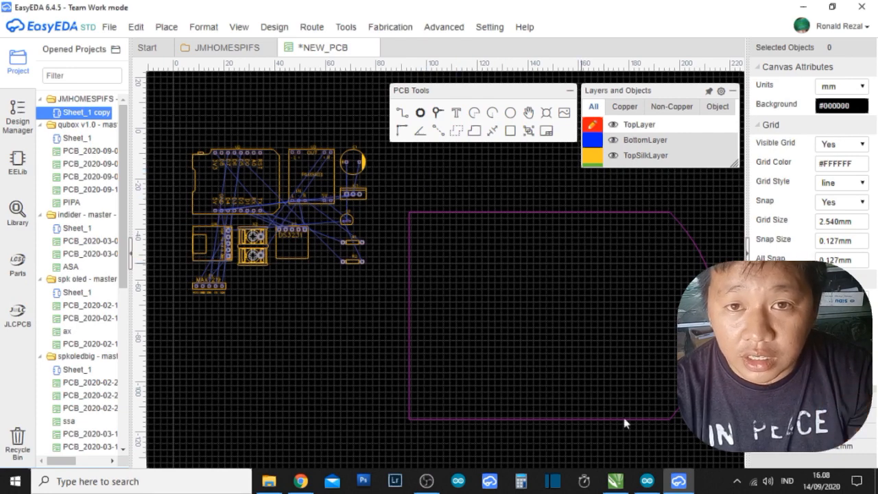
Switch to CorelDRAW, select the round-ended board shape to check its dimensions, and return to EasyEDA.
left_click(615, 482)
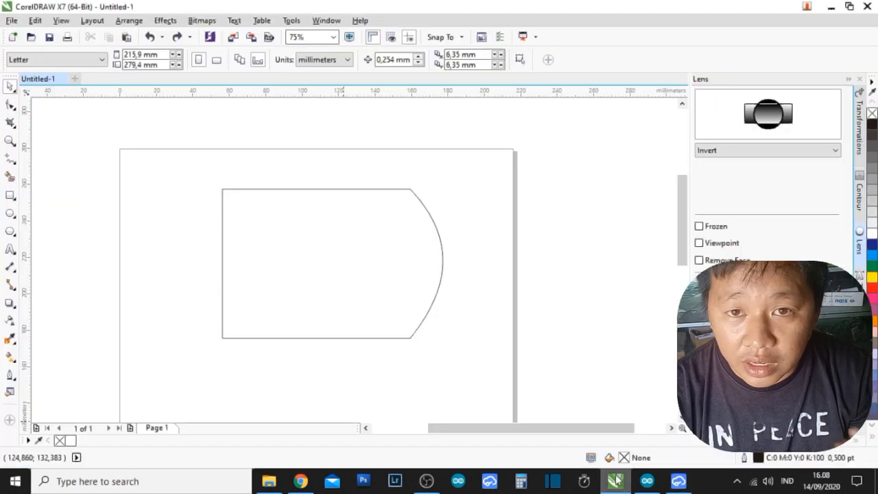
left_click(439, 232)
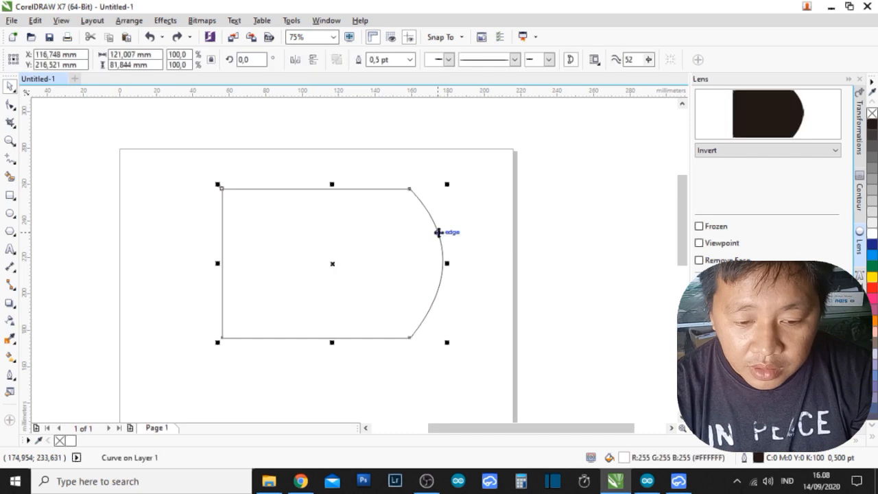
left_click(679, 482)
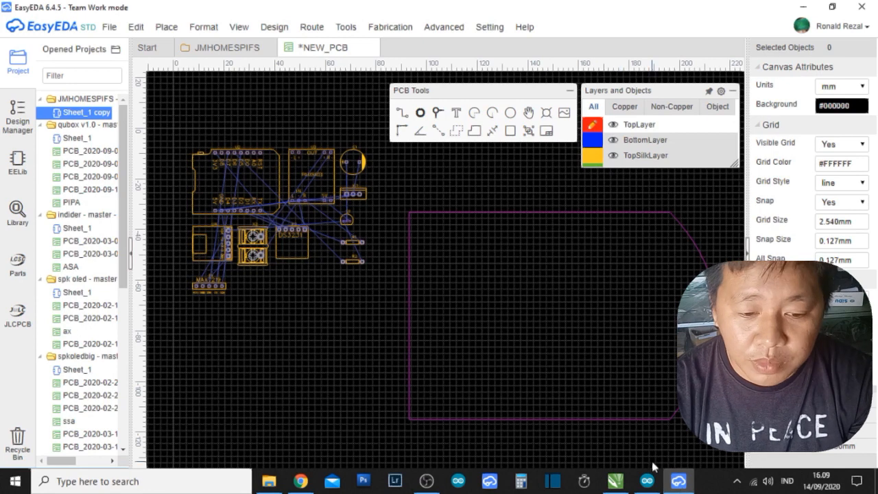
Delete the existing board outline from the PCB, then switch to CorelDRAW and delete the matching shape there.
left_click(665, 421)
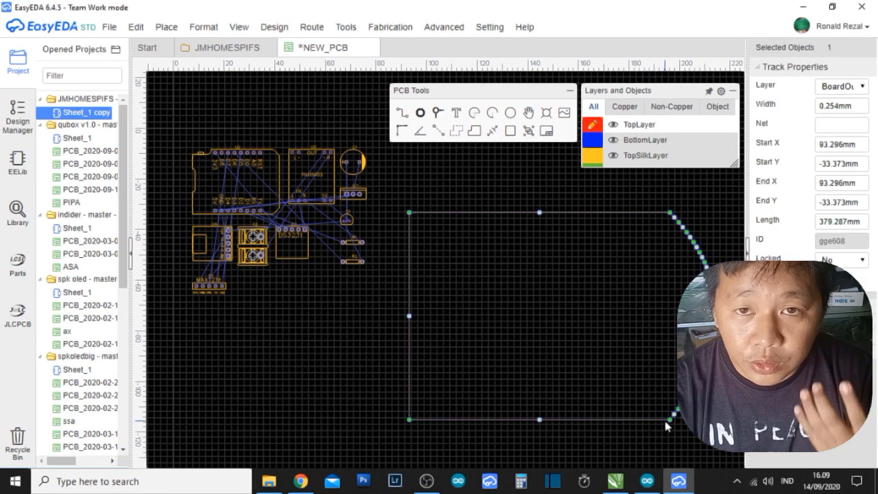
key("Delete")
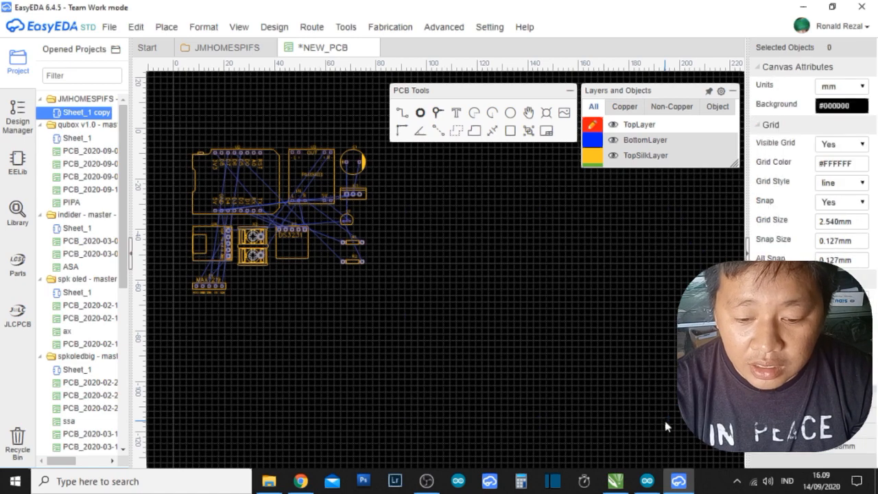
left_click(616, 481)
key("Delete")
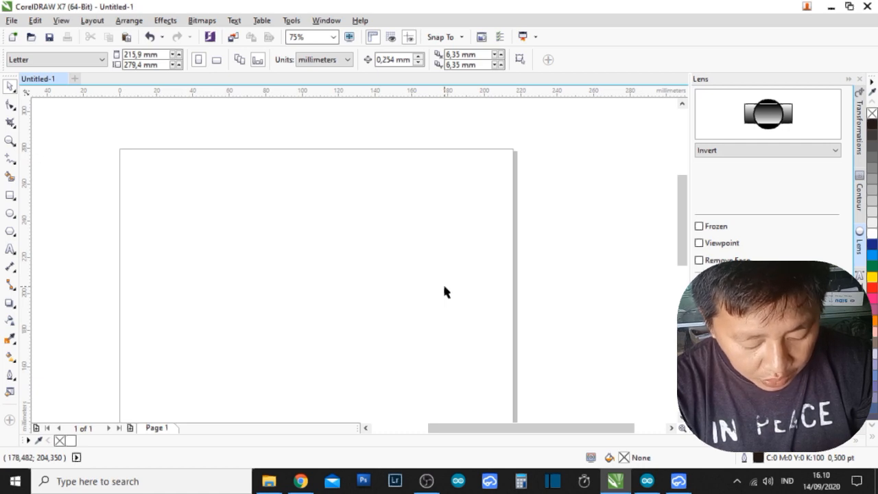
Draw a circle in the upper part of the page and set its diameter to 77 mm.
left_click(11, 213)
left_click_drag(255, 177, 395, 299)
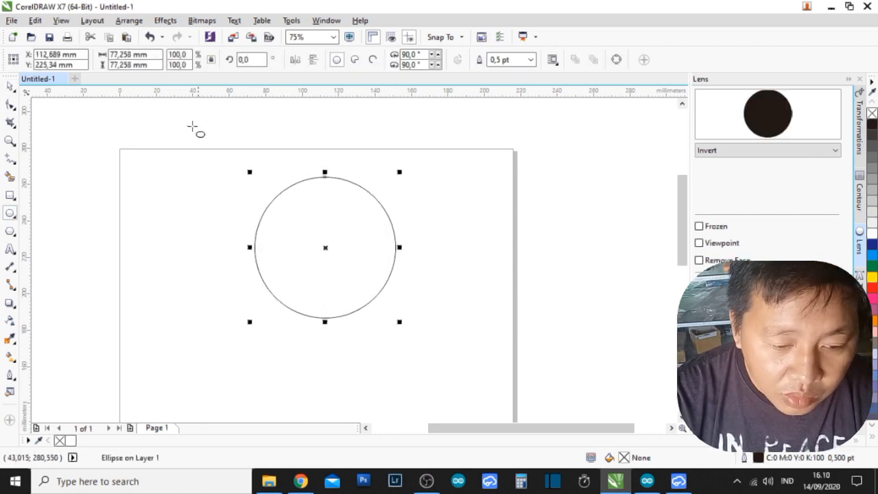
left_click(130, 65)
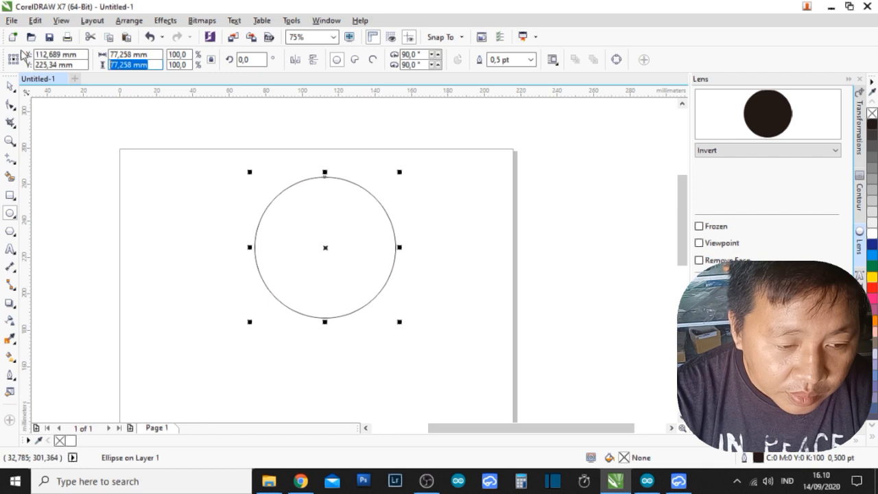
type("77")
key("Return")
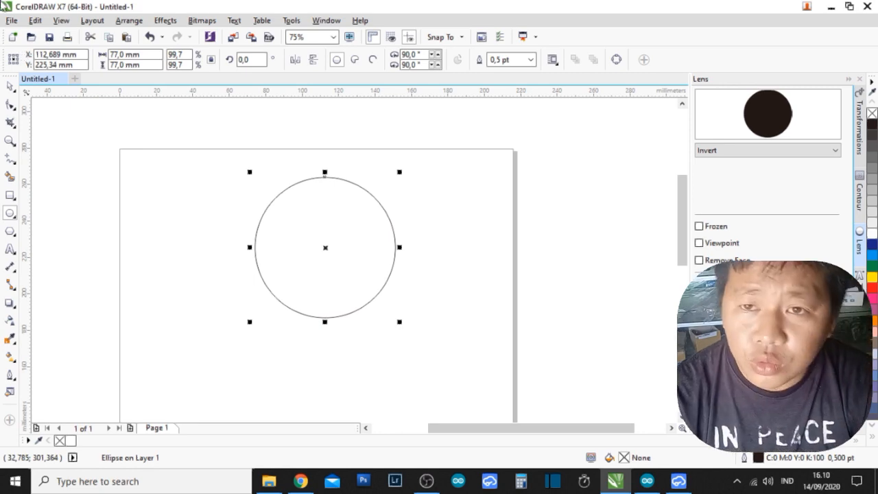
Move the circle slightly down and to the left, centring it at about X 101 mm, Y 217 mm.
left_click(11, 88)
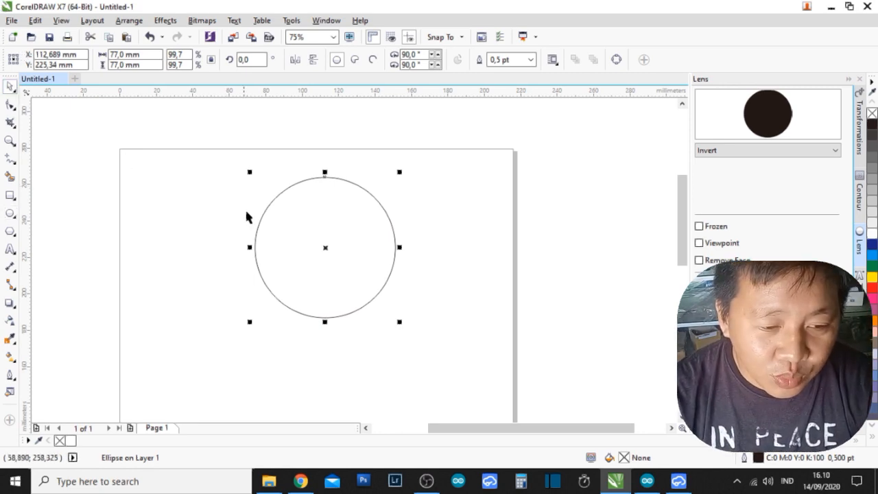
left_click(341, 242)
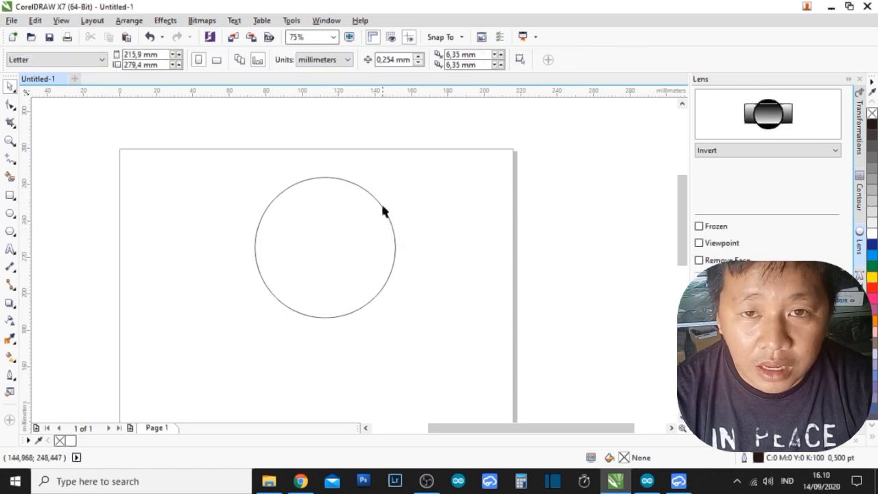
left_click_drag(381, 206, 362, 221)
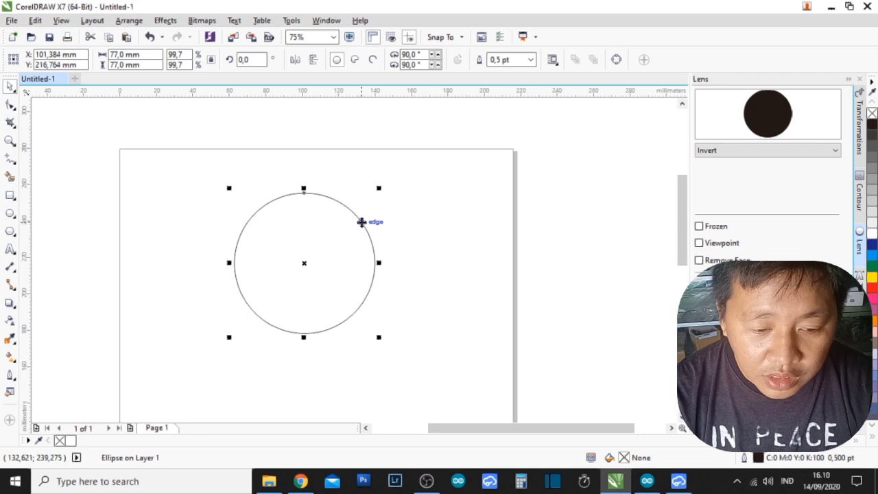
Export the circle as a DXF file named "pcb bundar" in the eksport folder, using AutoCAD 2008-2013 format and centimeters.
left_click(12, 20)
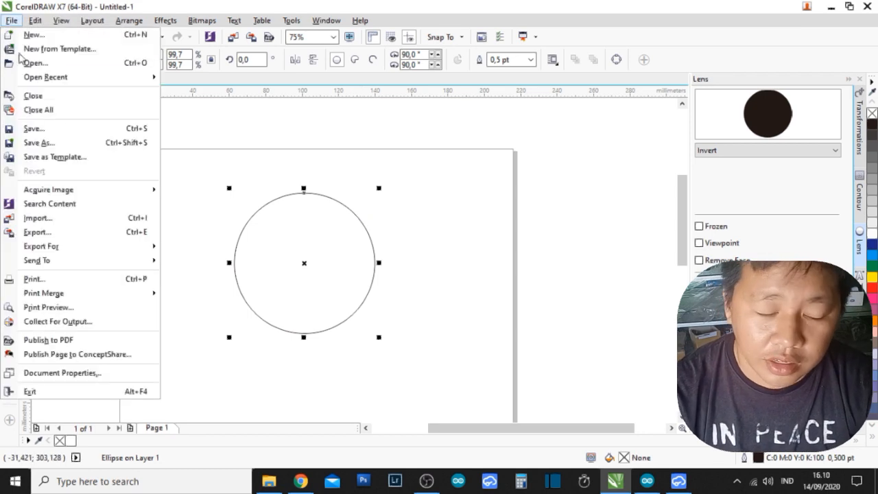
left_click(71, 234)
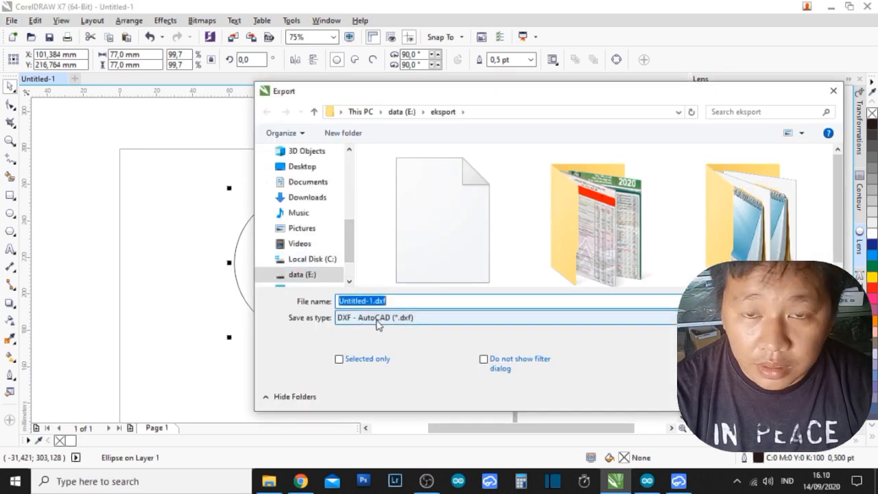
left_click_drag(404, 303, 311, 303)
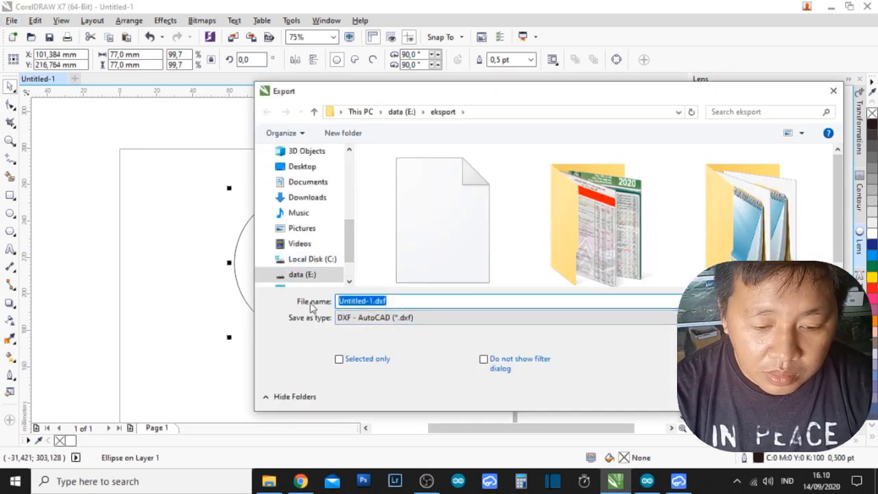
type("pcb")
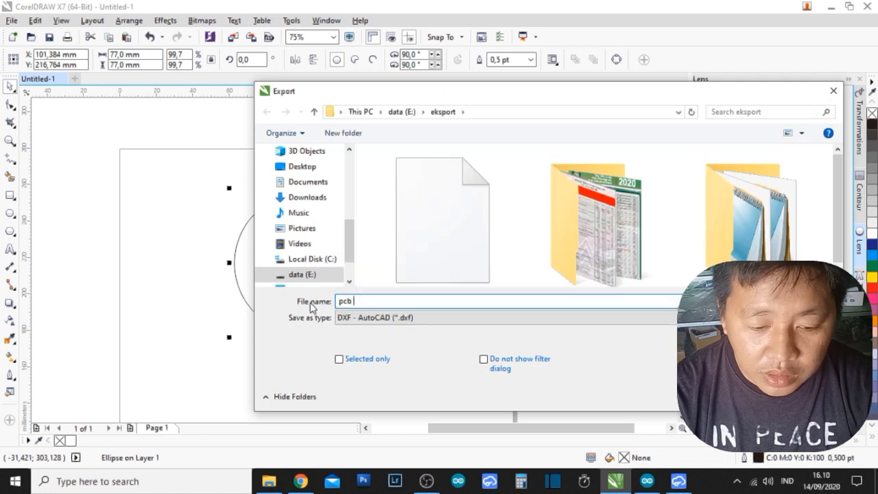
type(" bundar")
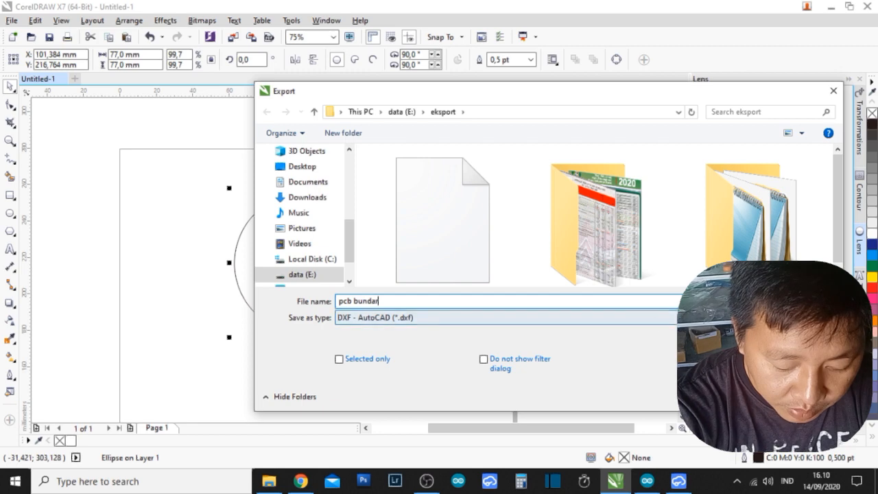
key("Return")
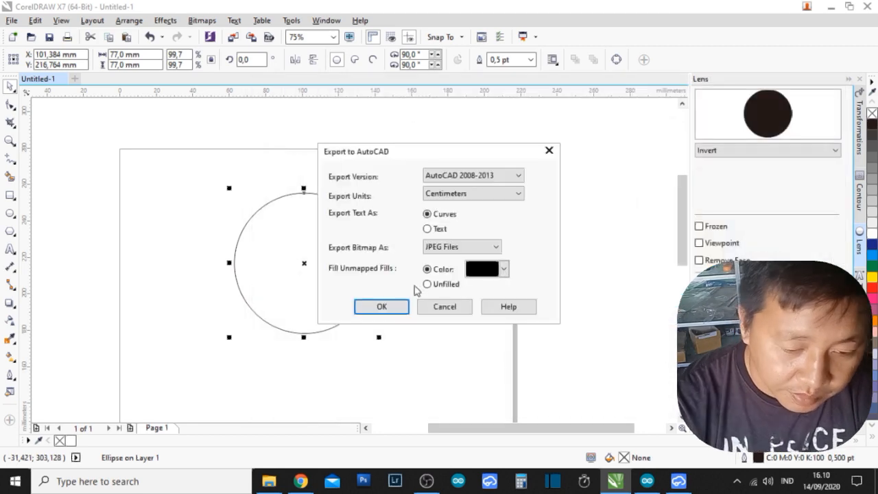
left_click(387, 308)
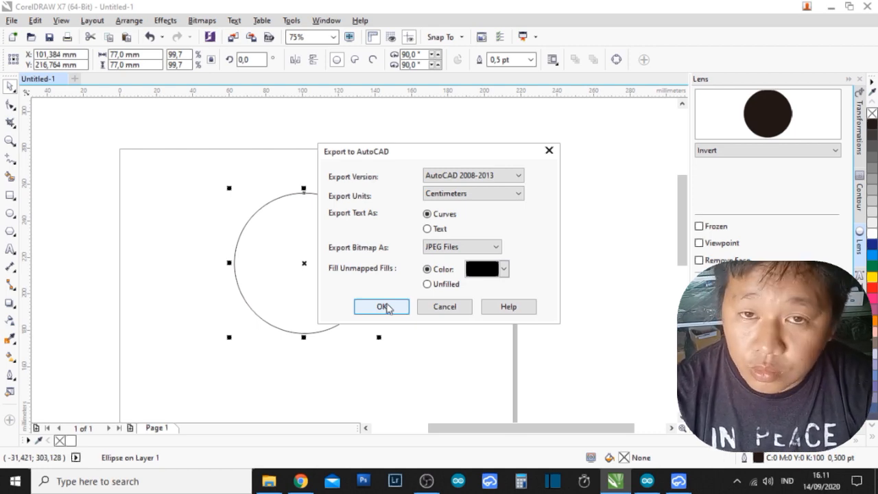
left_click(385, 308)
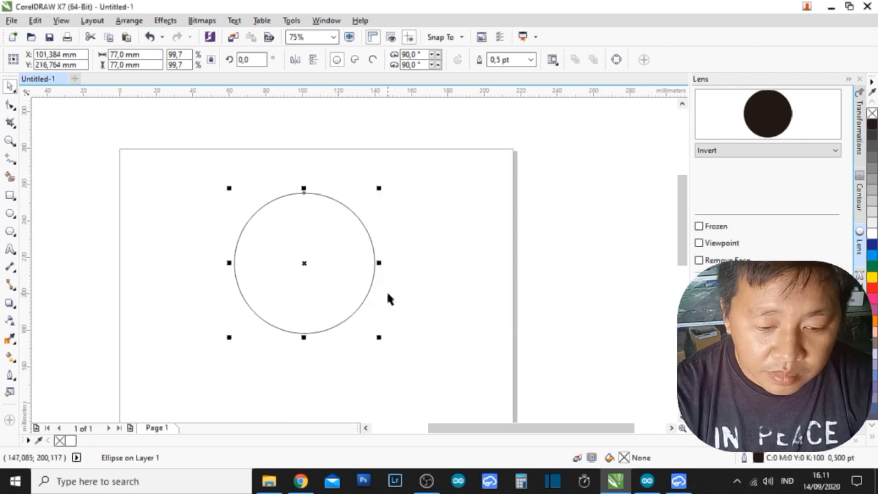
Switch to EasyEDA and load pcb bundar.dxf from the eksport folder for a DXF import.
left_click(679, 481)
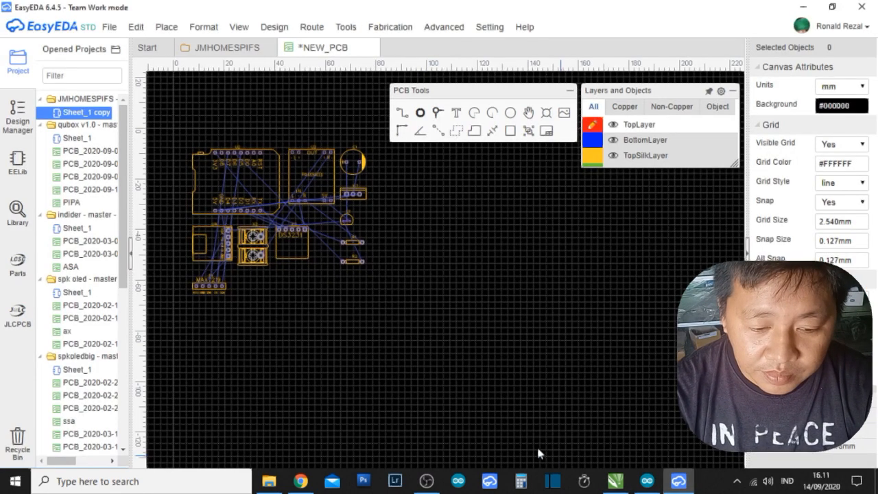
left_click(109, 26)
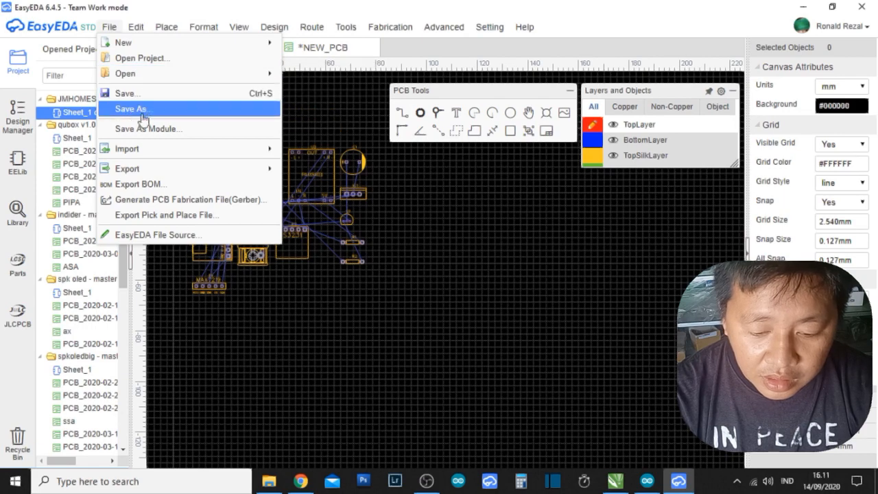
mouse_move(156, 148)
left_click(301, 148)
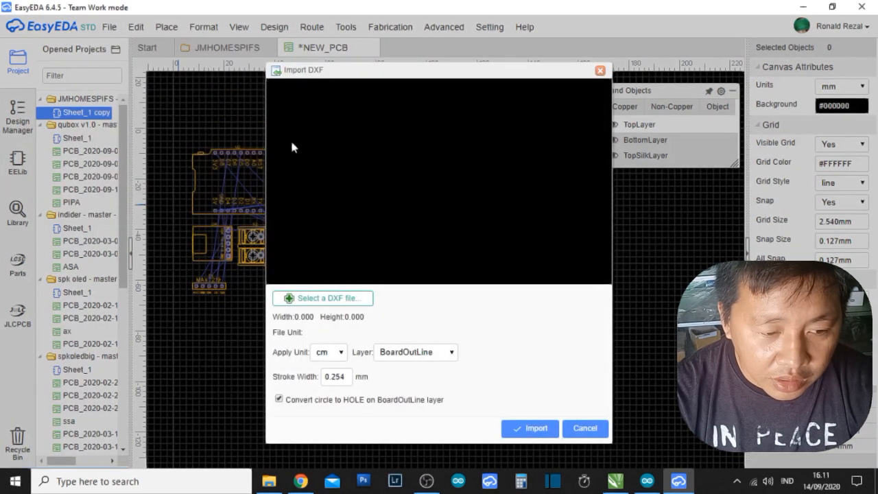
left_click(330, 298)
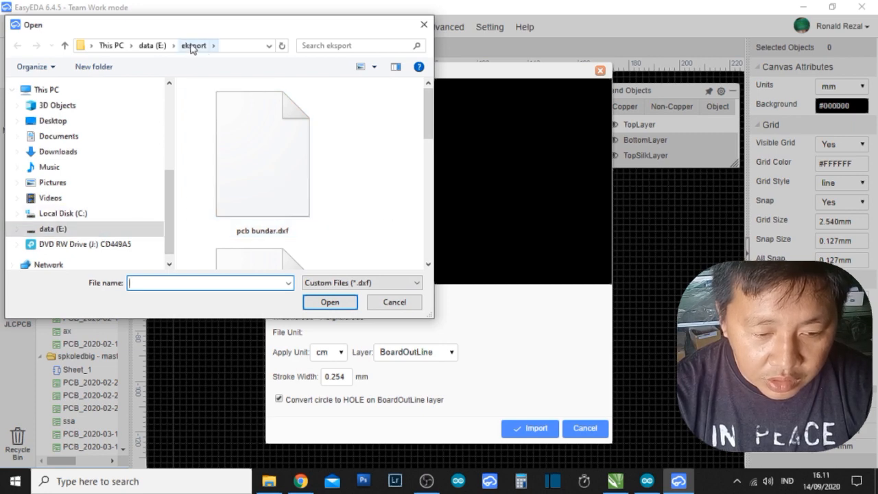
left_click(271, 176)
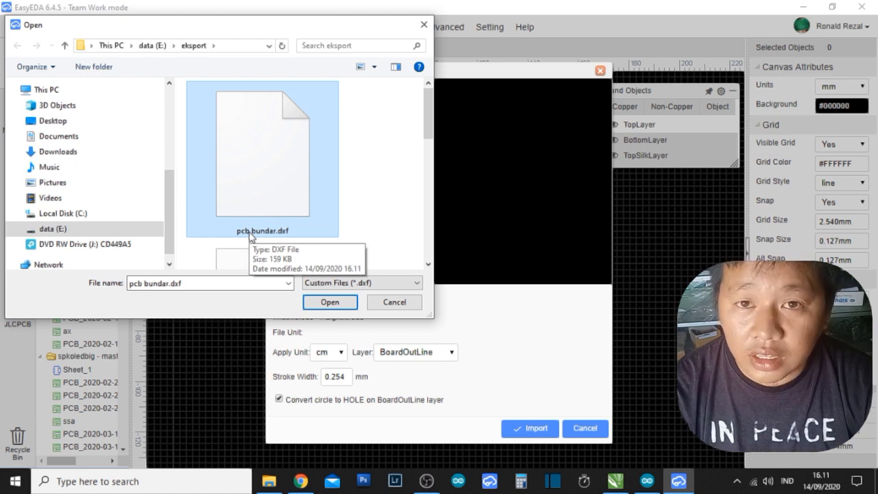
left_click(325, 304)
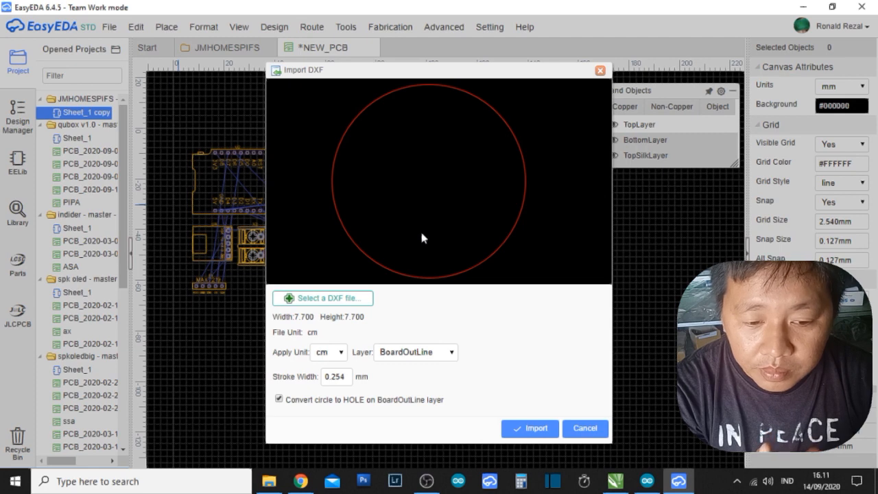
Import the circle onto the BoardOutLine layer and place it on the canvas to the right of the components.
left_click(446, 354)
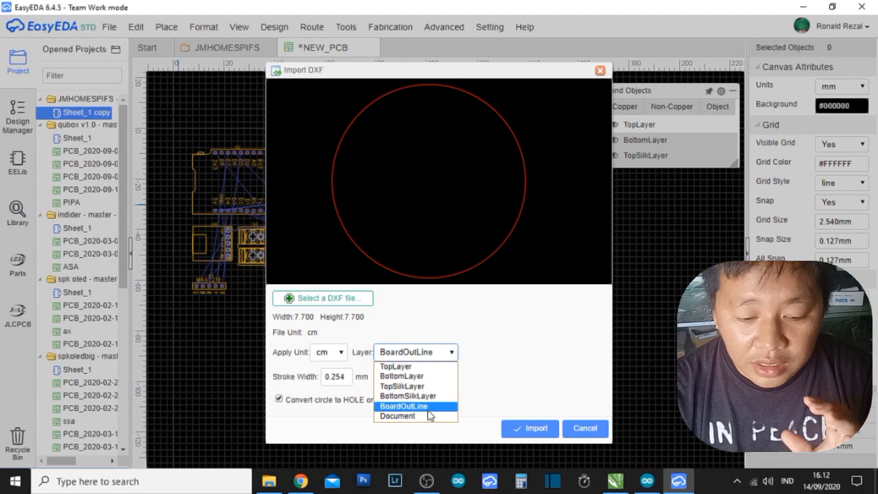
left_click(428, 409)
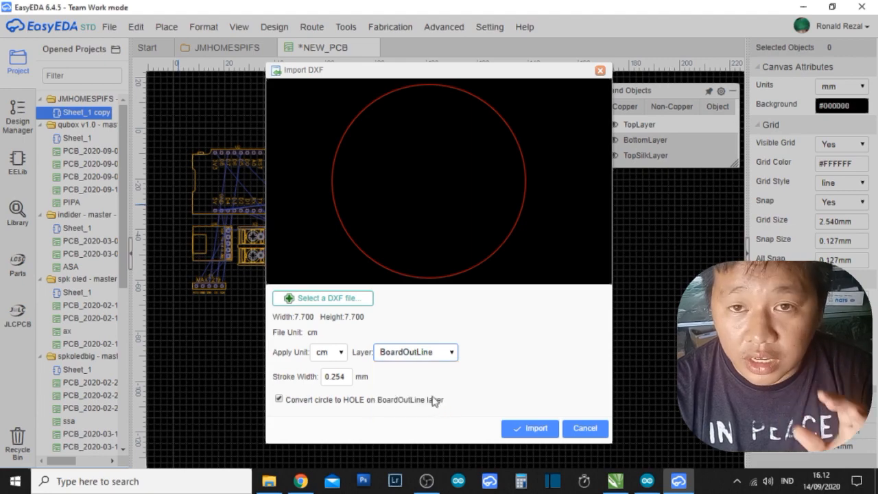
left_click(535, 428)
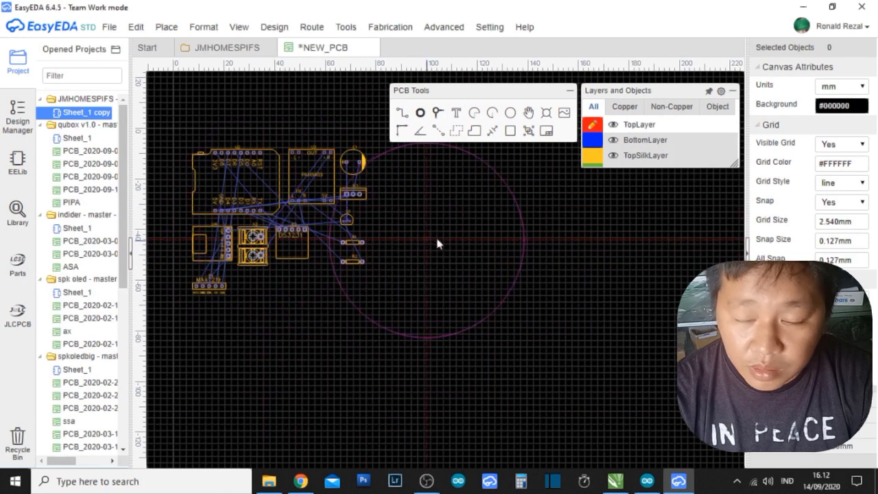
left_click(475, 233)
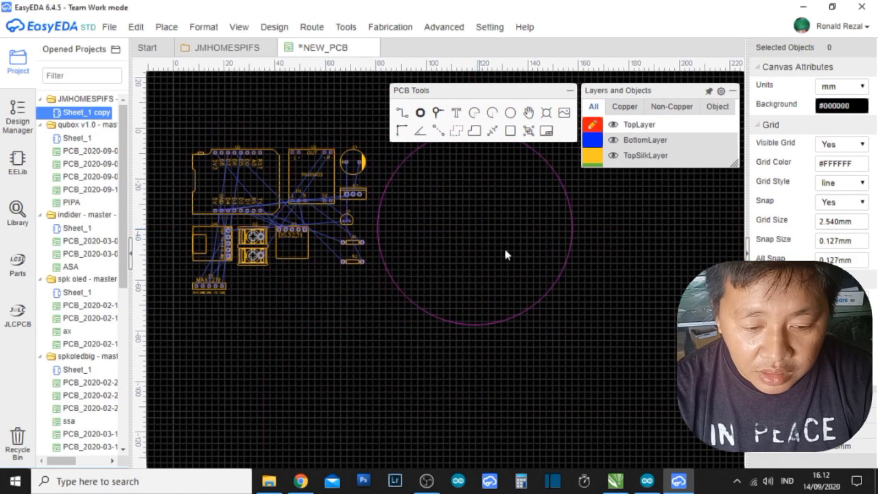
right_click(611, 268)
left_click(611, 221)
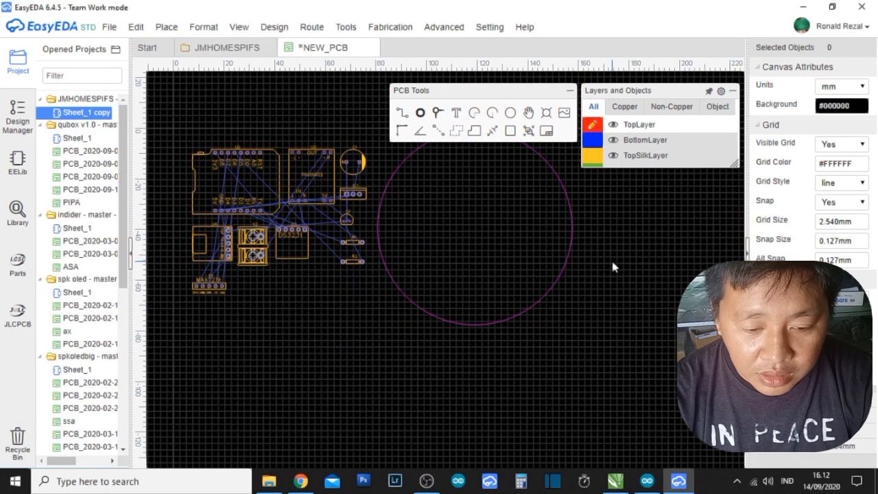
right_click_drag(611, 240, 619, 296)
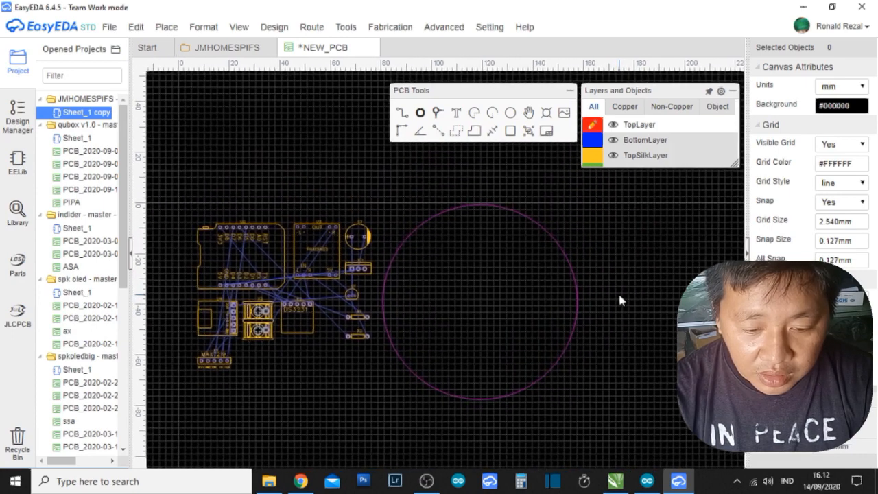
Delete both arcs of the imported circular board outline from the PCB canvas.
left_click(567, 261)
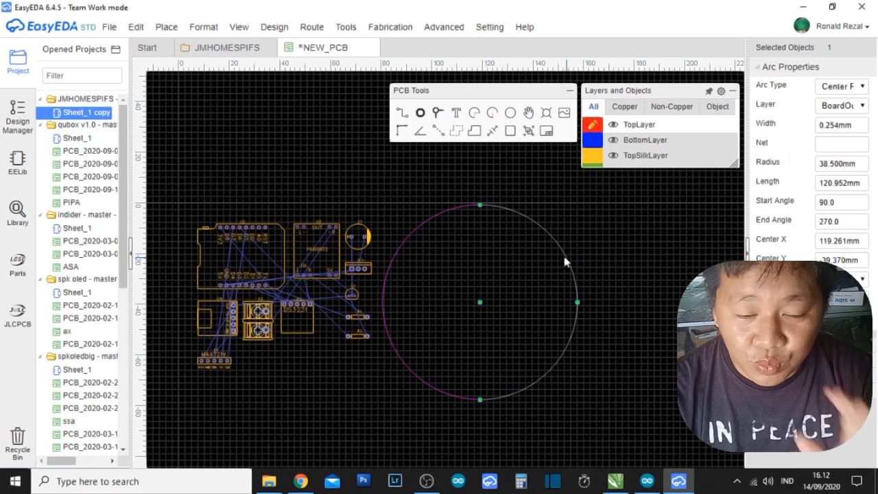
left_click(469, 206)
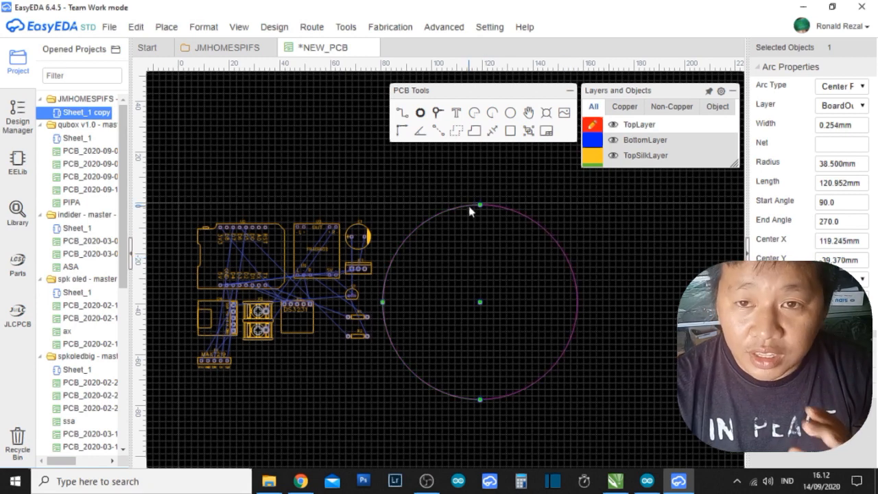
key("Delete")
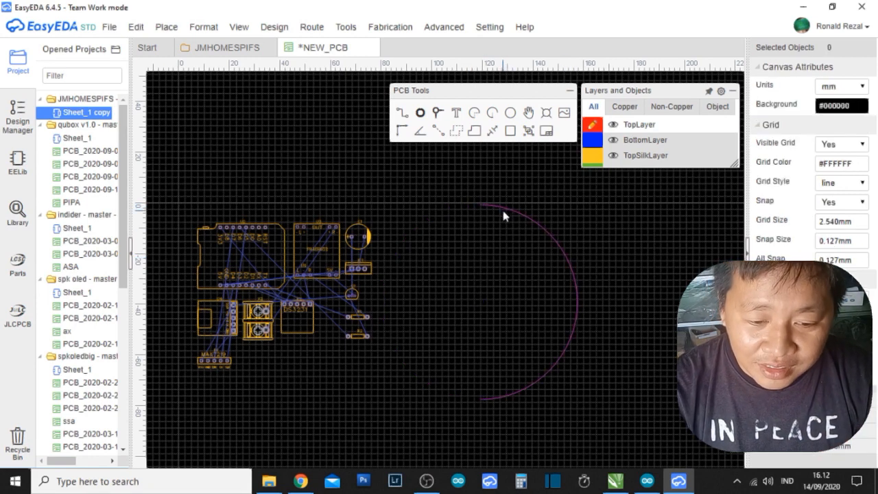
left_click(503, 210)
key("Delete")
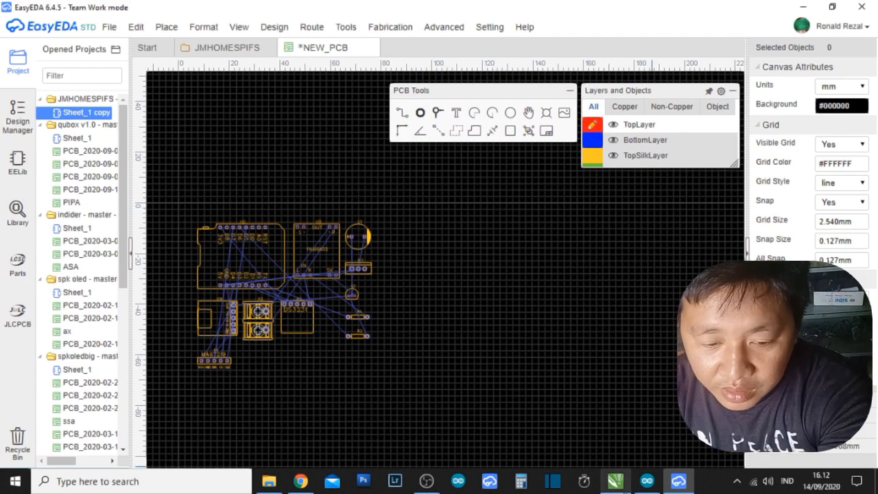
Switch to CorelDRAW, move the circle to about X 57 mm, Y 229 mm, and draw a rectangle about 90 × 64 mm overlapping its right half.
left_click(618, 480)
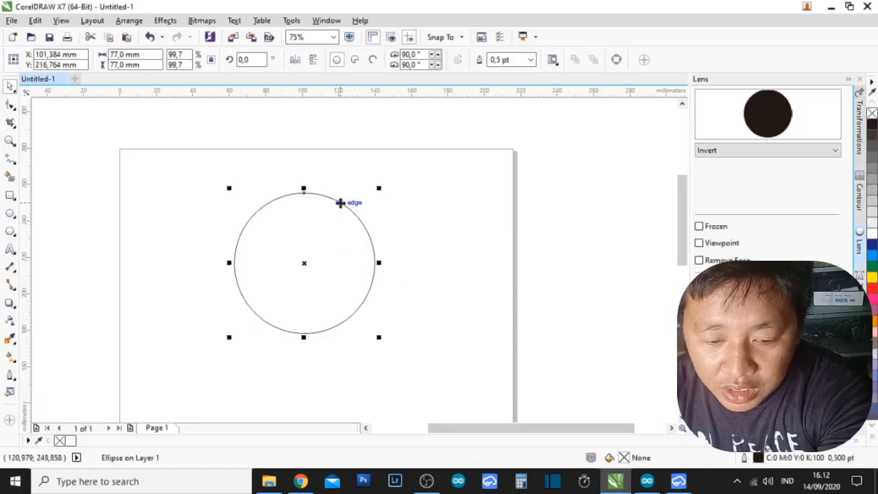
left_click_drag(341, 203, 260, 179)
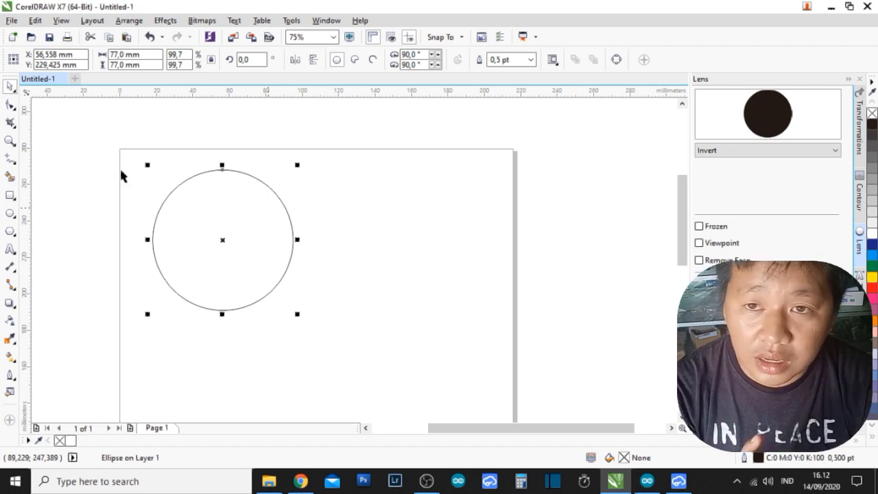
left_click(10, 195)
left_click_drag(286, 211, 385, 295)
Round all four corners of the rectangle to a 12.7 mm radius.
key("F10")
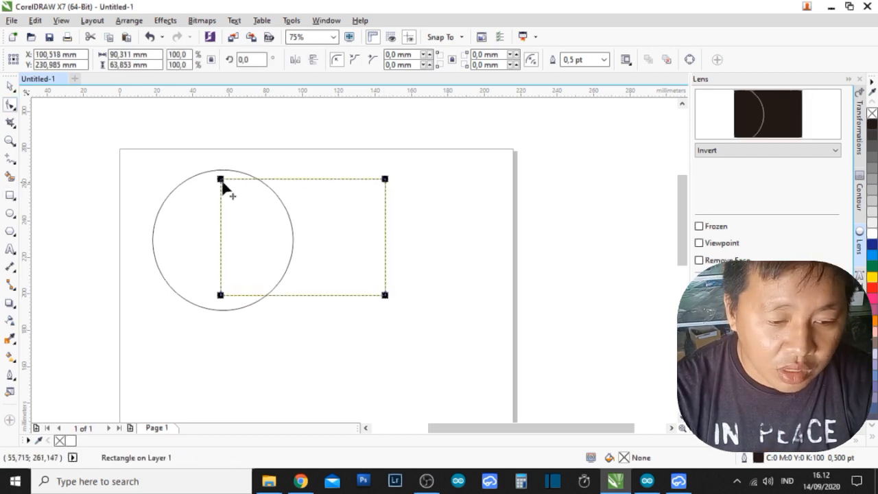
left_click_drag(220, 179, 220, 204)
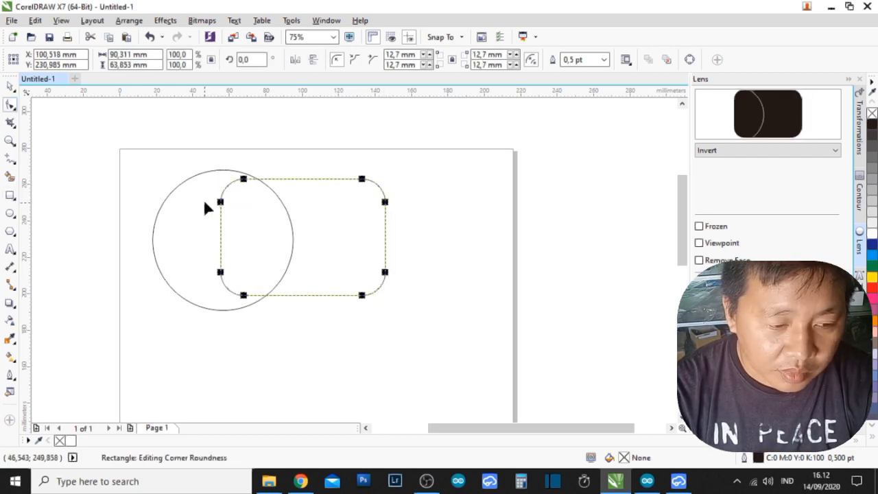
left_click(10, 85)
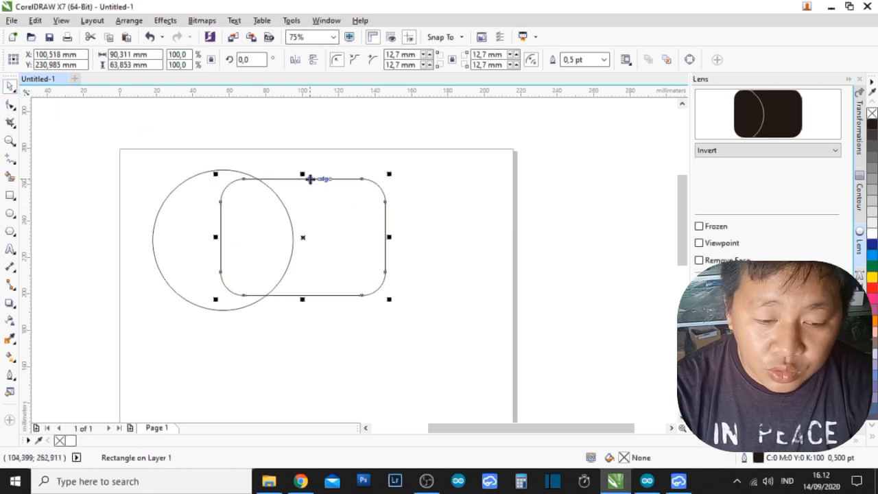
Centre the rounded rectangle vertically on the circle at about Y 229 mm and weld both shapes into one outline.
left_click_drag(307, 179, 309, 184)
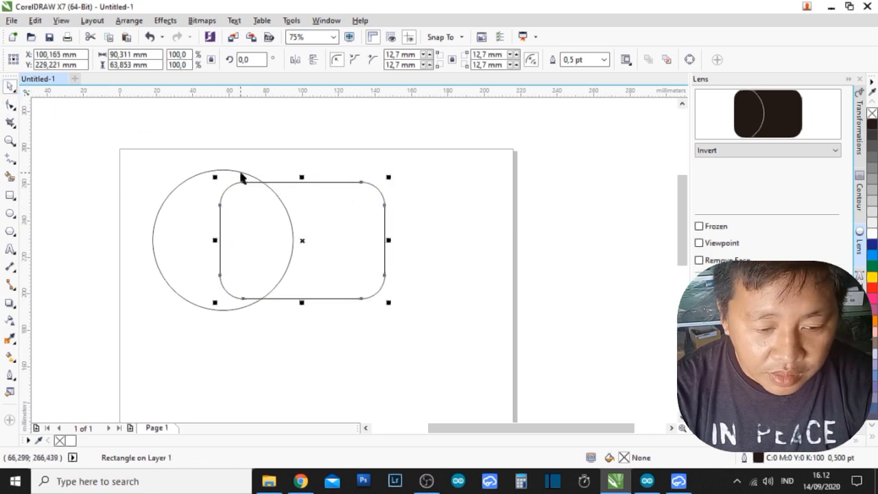
left_click(242, 174, "shift")
left_click(359, 60)
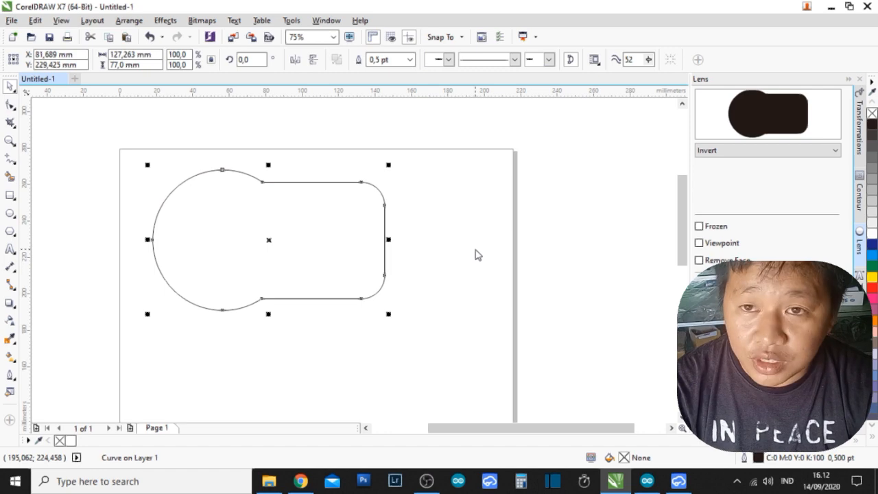
Export the welded outline as a DXF file named "gabungan" in the eksport folder, using AutoCAD 2008-2013 format and centimeters.
key("ctrl+e")
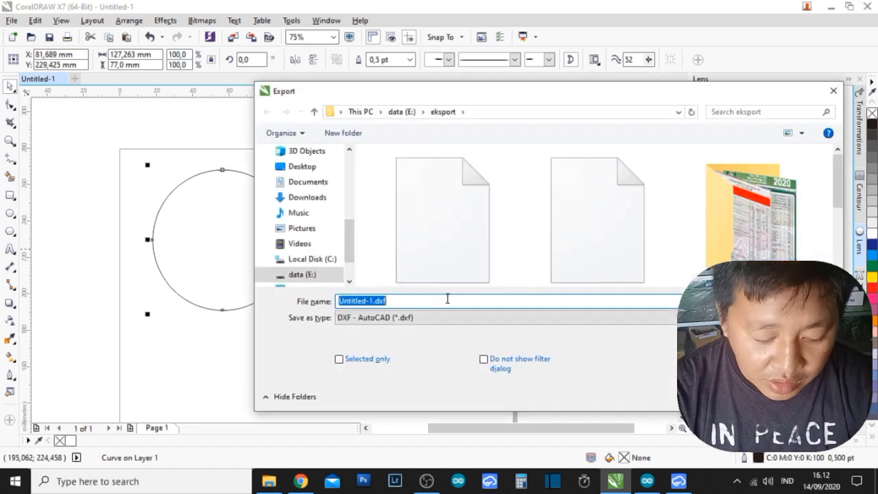
type("gabungan")
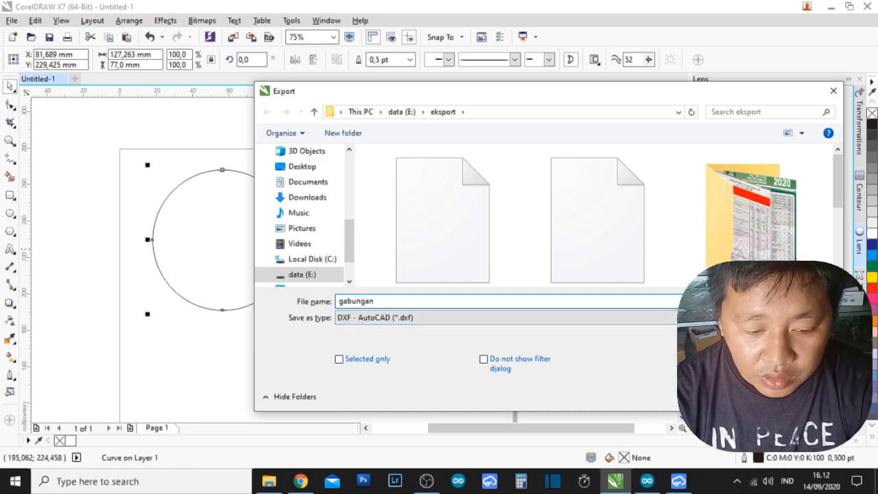
key("Return")
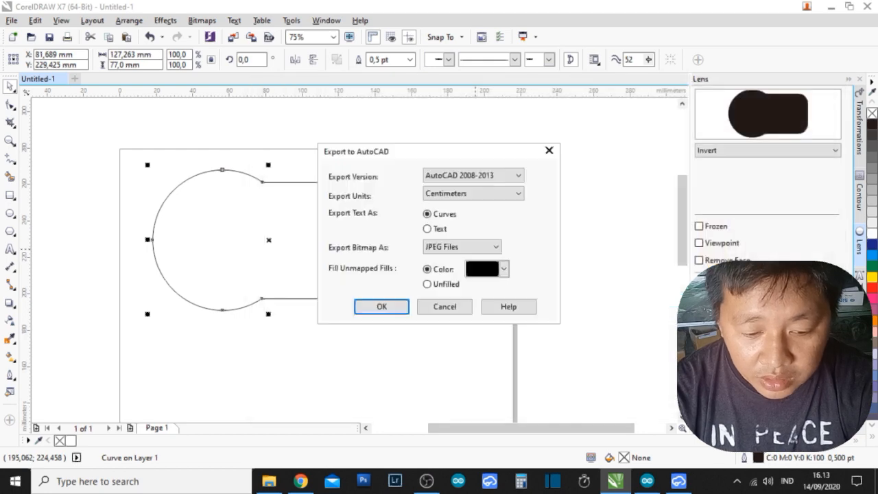
left_click(389, 306)
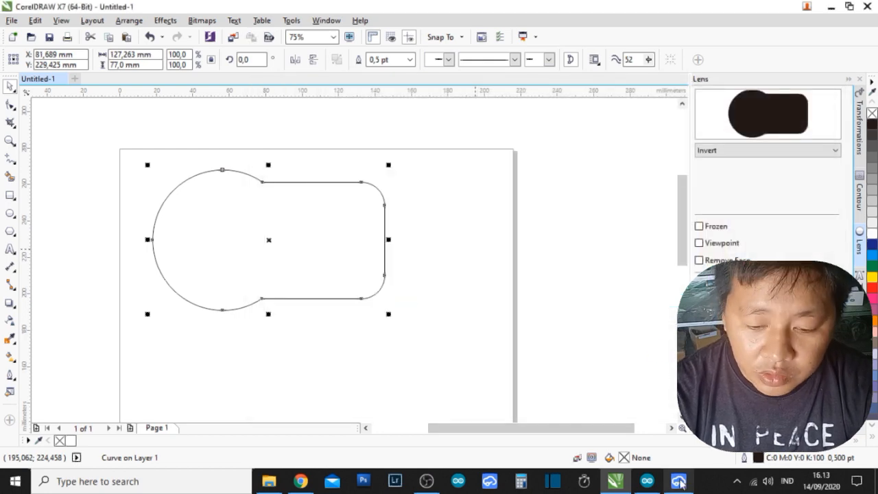
Switch to EasyEDA and load gabungan.dxf from the eksport folder for a DXF import.
left_click(679, 481)
left_click(134, 28)
left_click(111, 27)
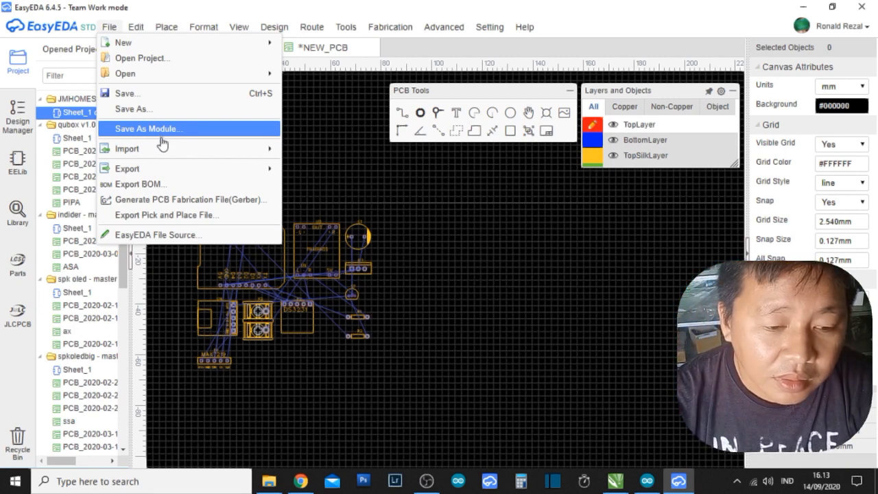
mouse_move(166, 149)
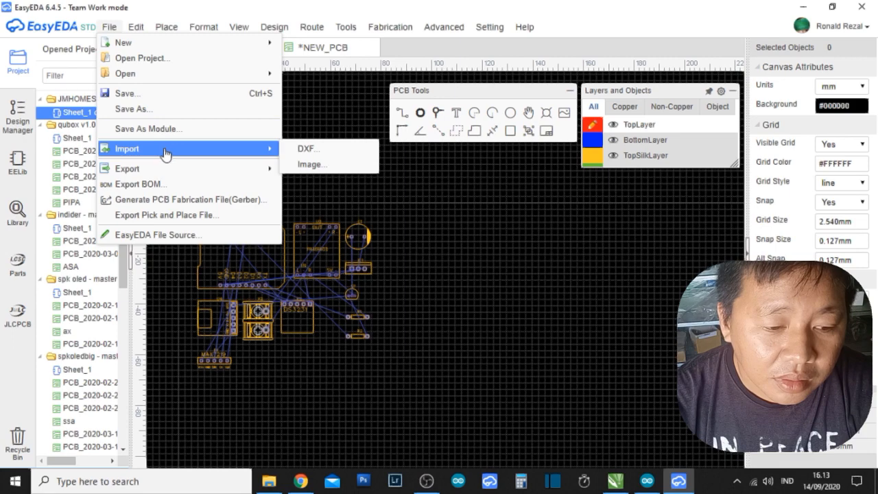
left_click(325, 157)
left_click(330, 298)
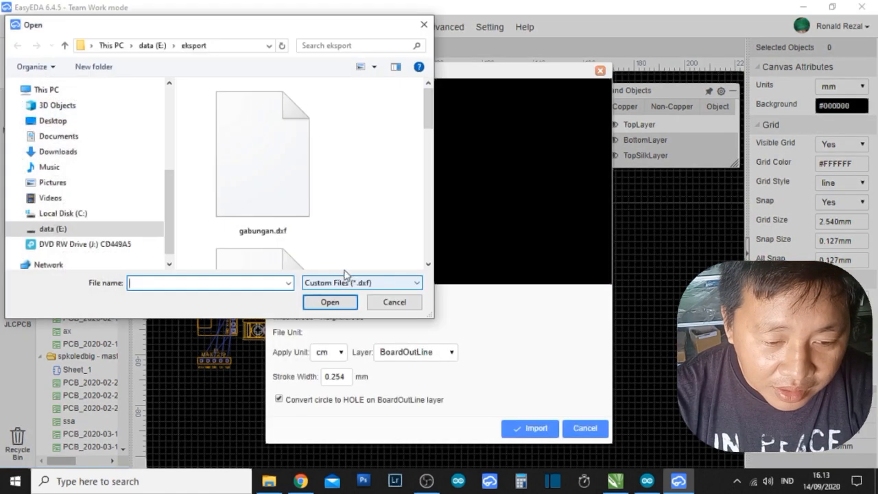
left_click(274, 195)
left_click(334, 302)
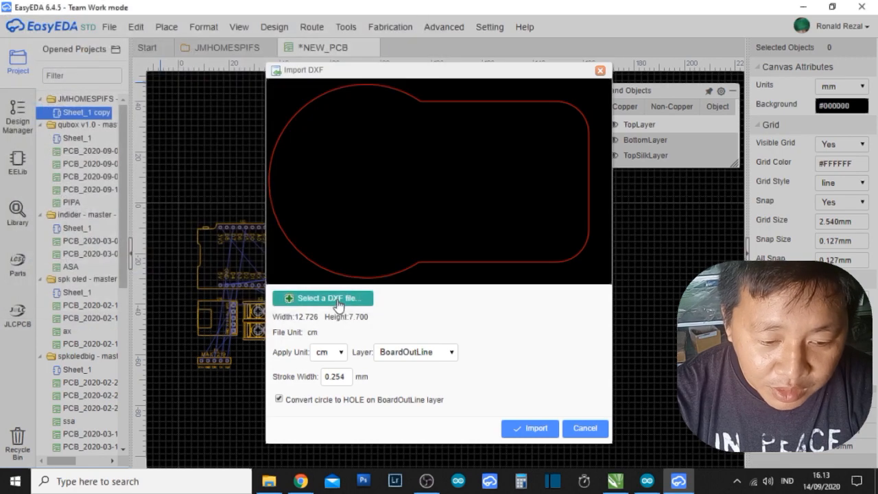
Import the combined outline in cm onto the BoardOutLine layer and place it around the components.
left_click(530, 429)
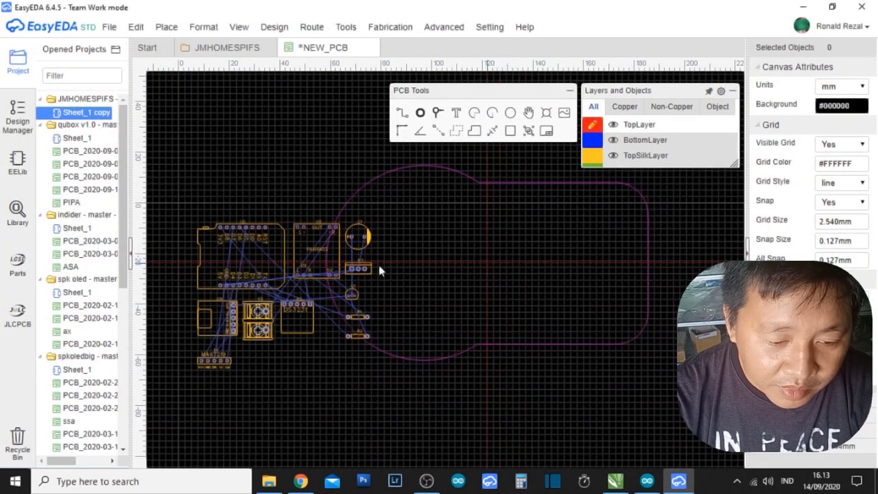
left_click(284, 295)
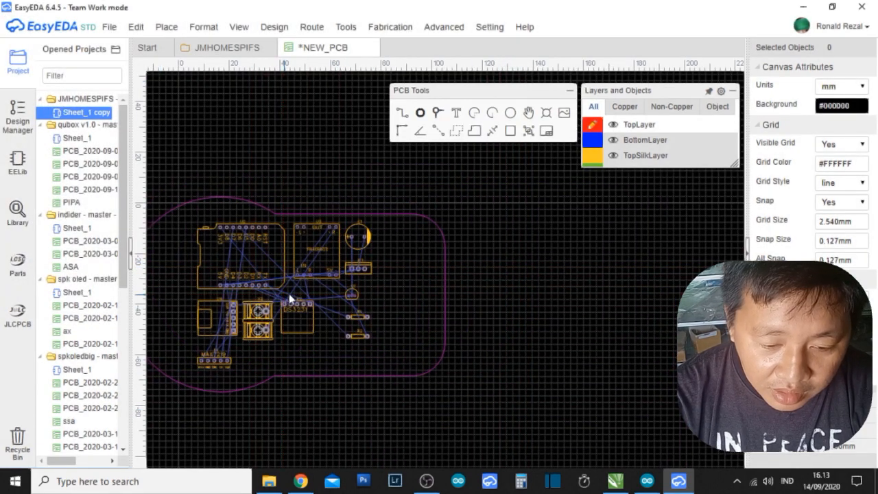
right_click_drag(488, 290, 633, 288)
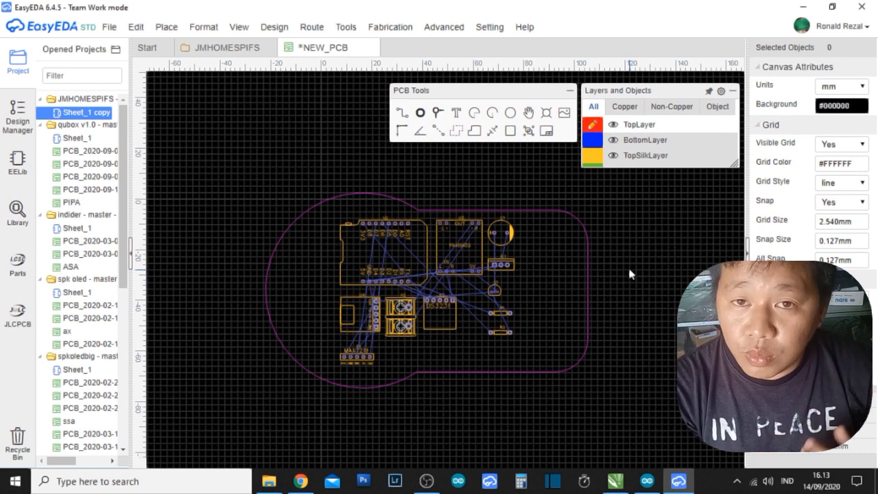
Place a mounting hole inside the outline's upper-right corner and set its diameter to 3 mm.
left_click(547, 118)
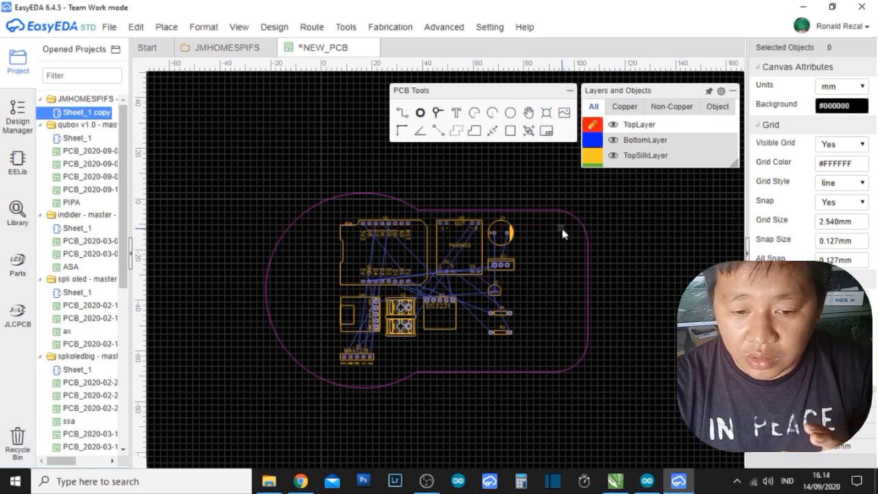
left_click(566, 222)
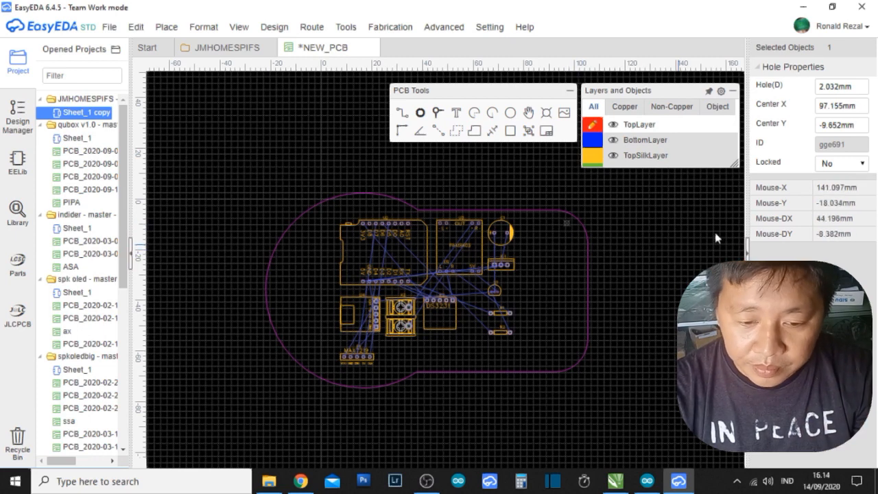
left_click(831, 87)
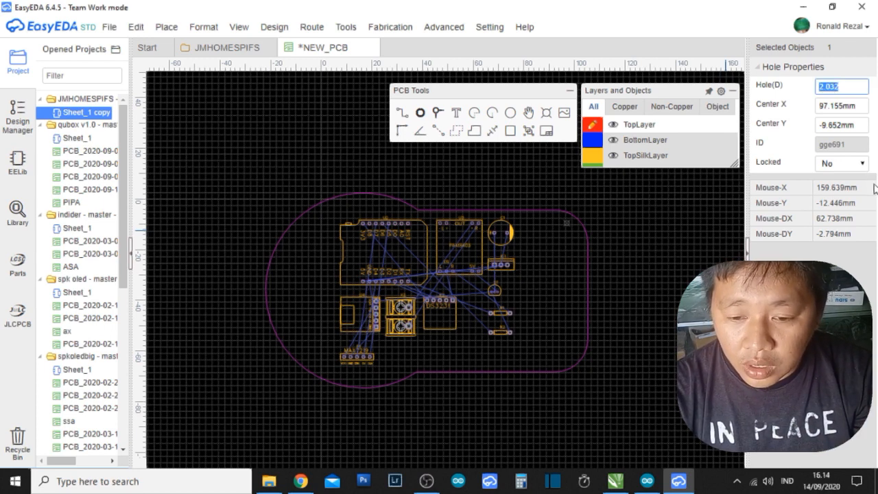
type("3")
key("Return")
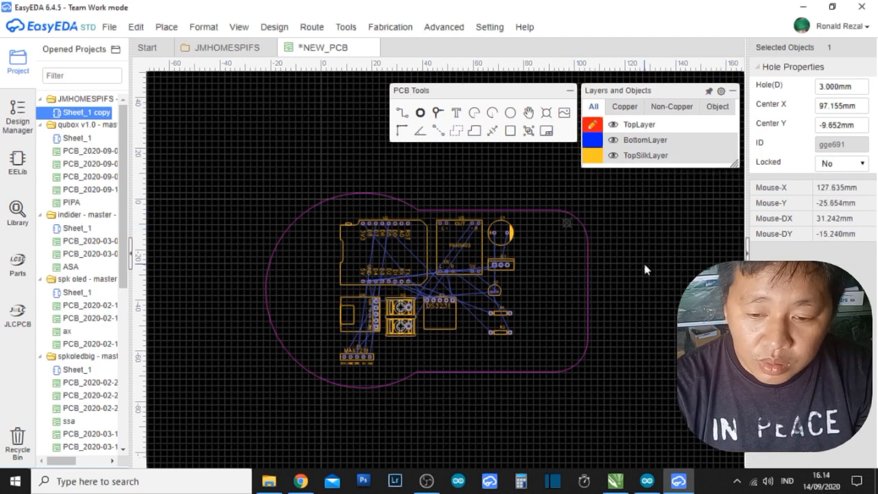
Move the mounting hole slightly down and left to about X 96.6 mm, Y -12.7 mm.
scroll(573, 234, "up", 3)
left_click_drag(559, 216, 555, 239)
scroll(555, 239, "up", 1)
scroll(555, 239, "down", 1)
scroll(555, 238, "down", 3)
scroll(521, 271, "up", 1)
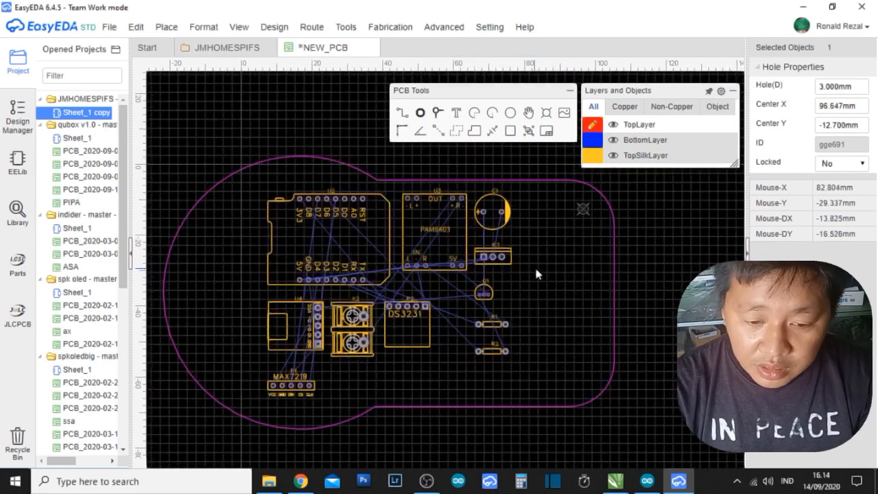
Try to auto-route the board on the Cloud router server with the default general options, and stop the run.
left_click(282, 30)
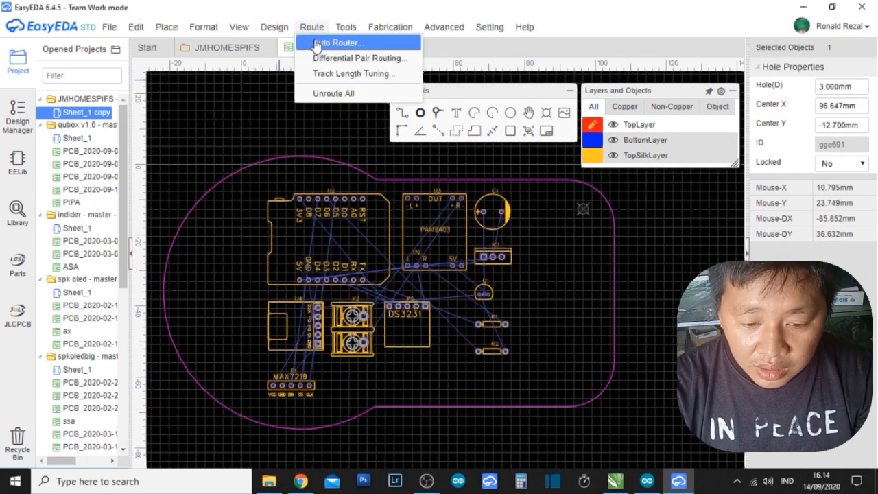
left_click(305, 41)
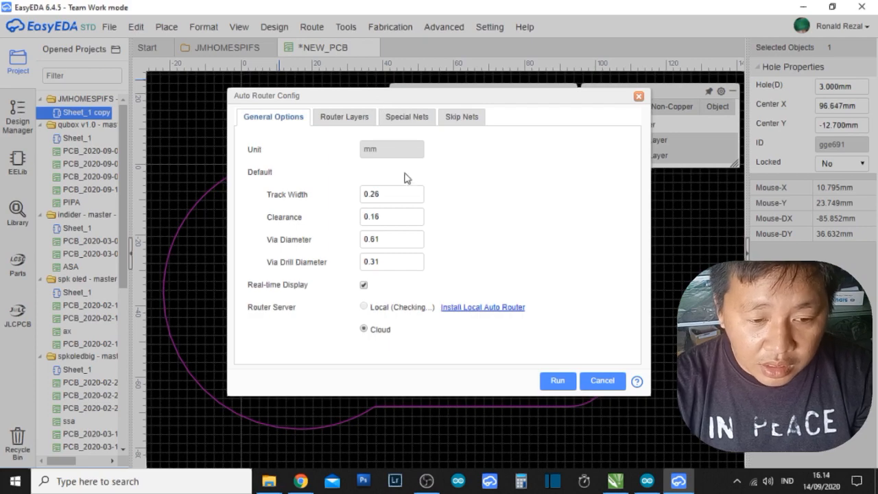
left_click(556, 381)
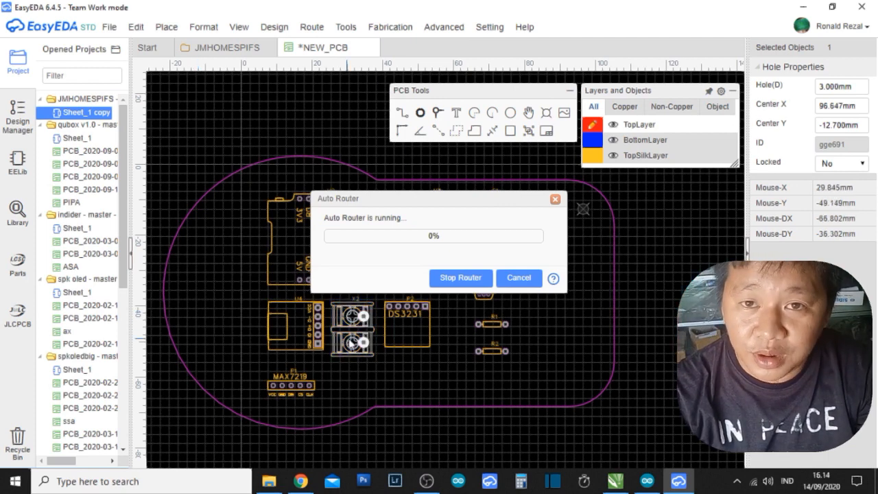
left_click(471, 283)
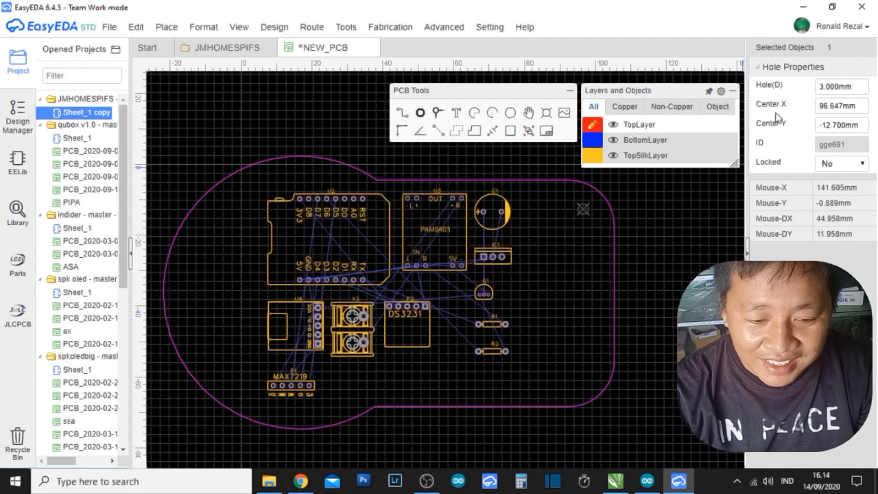
Clear the open windows from the desktop and launch the local auto router from the win64.bat shortcut.
left_click(802, 7)
left_click(831, 7)
left_click(831, 7)
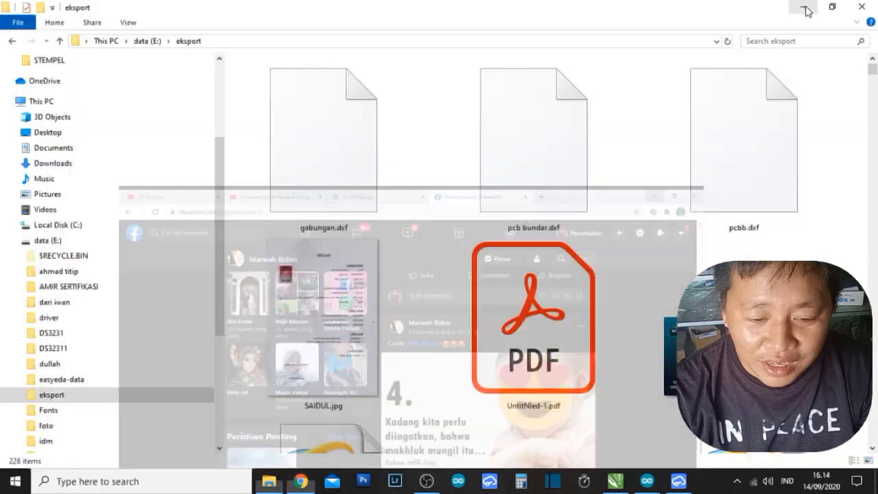
left_click(801, 7)
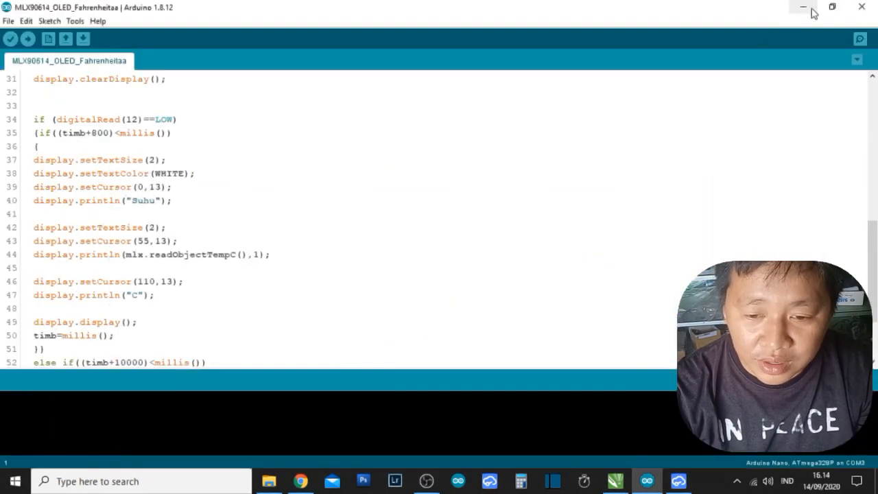
left_click(801, 7)
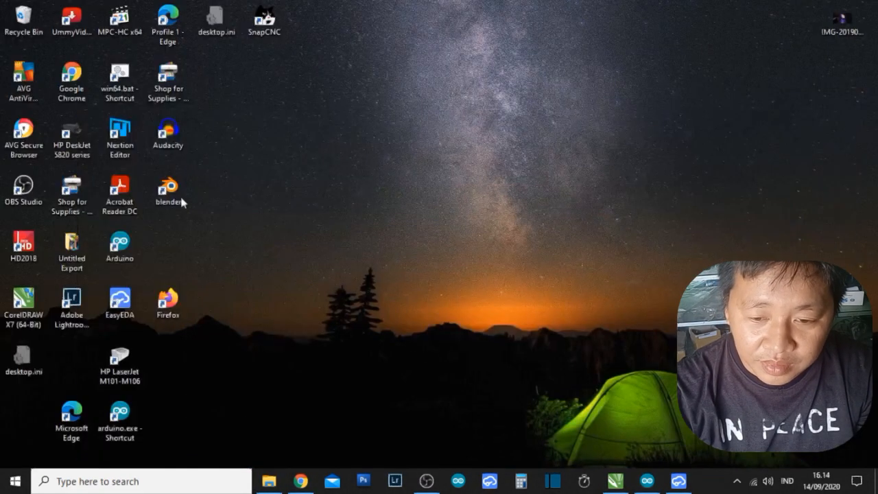
double_click(120, 81)
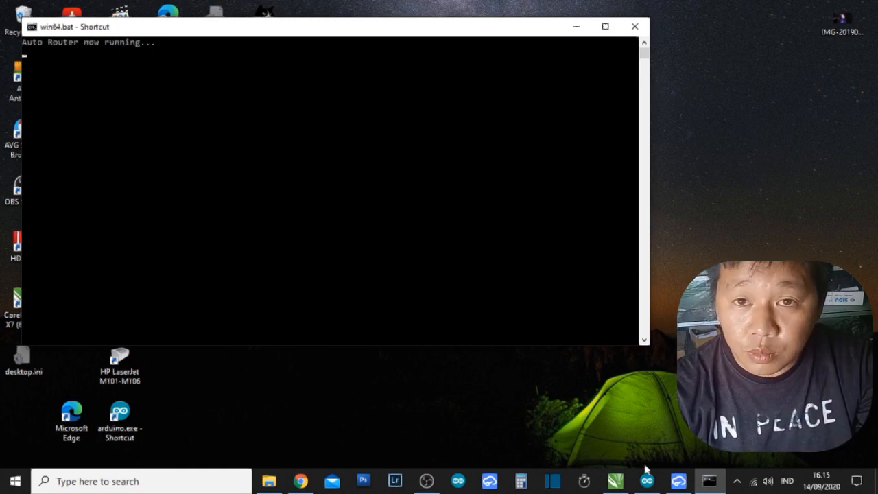
Switch back to EasyEDA and auto-route the board on the Local router server with the default general options.
left_click(679, 481)
left_click(204, 26)
left_click(311, 27)
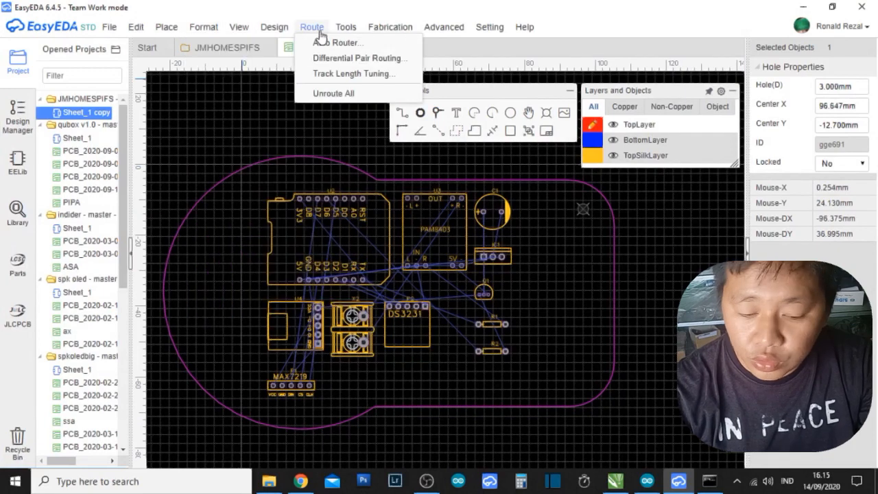
left_click(319, 41)
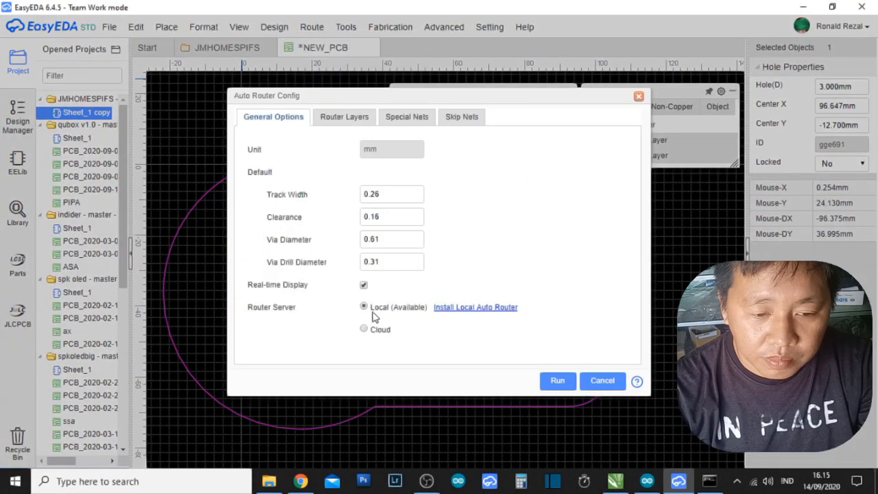
left_click(556, 383)
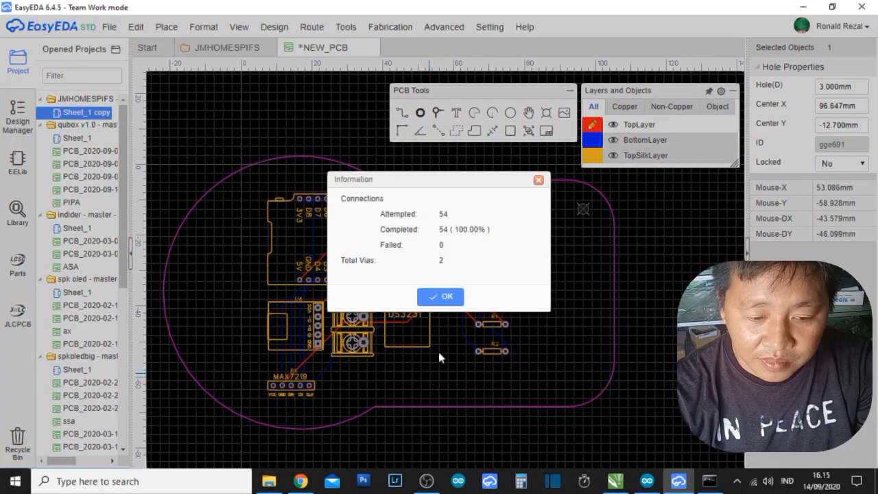
left_click(442, 297)
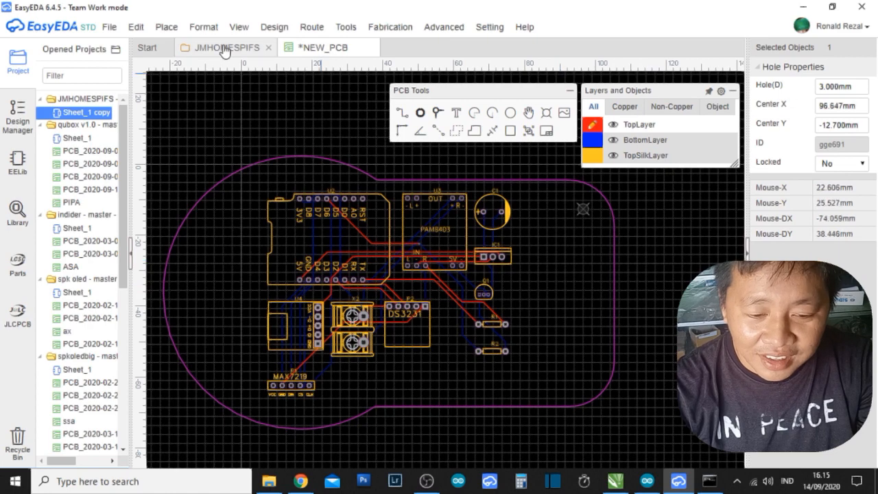
Open the board's 3D view and examine its custom outline, edges, component footprints and mounting hole from several angles.
left_click(245, 27)
left_click(249, 58)
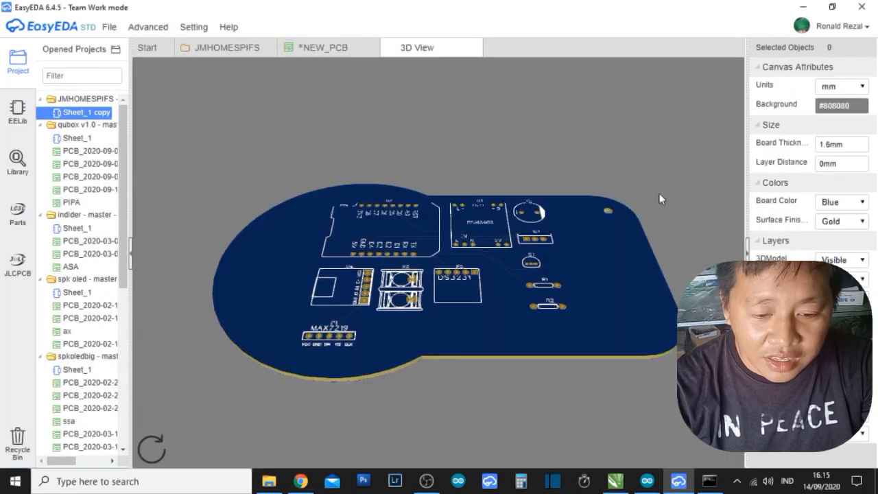
left_click_drag(659, 193, 548, 211)
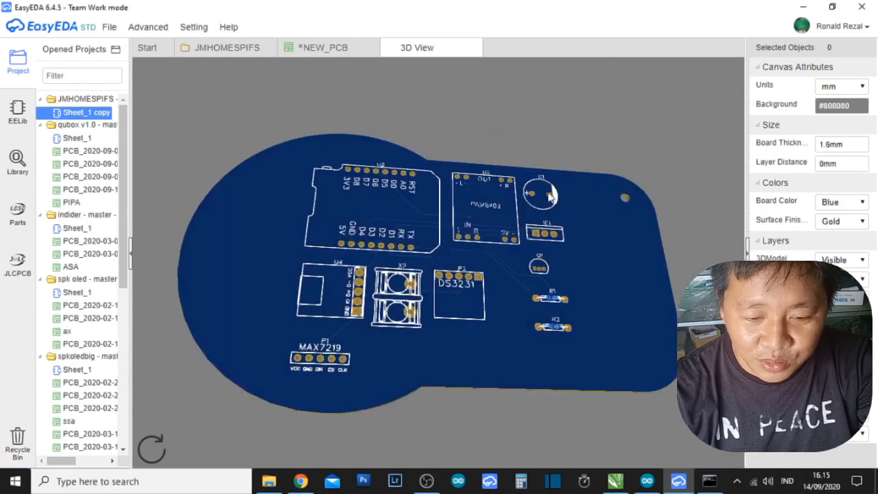
left_click_drag(547, 144, 528, 202)
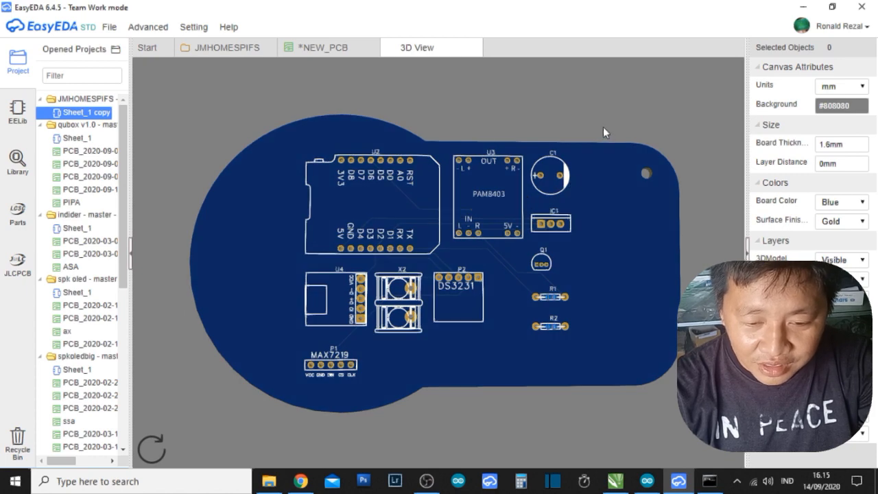
left_click_drag(603, 127, 602, 141)
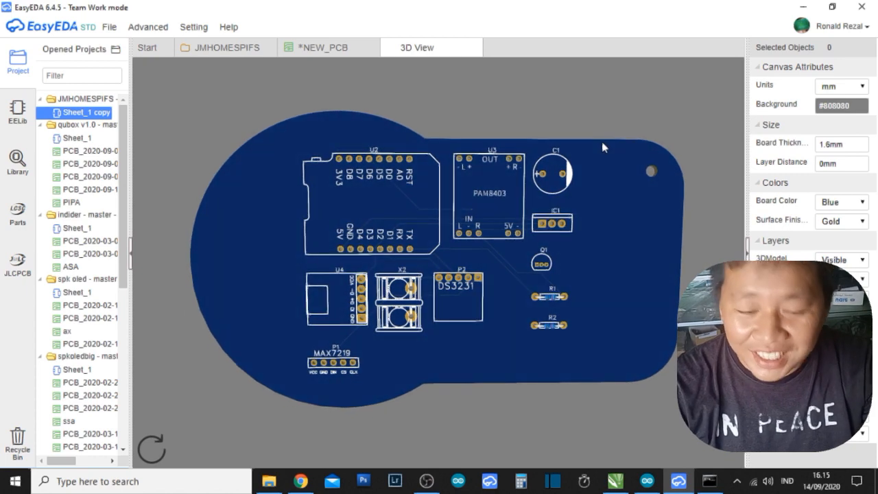
left_click_drag(602, 141, 504, 312)
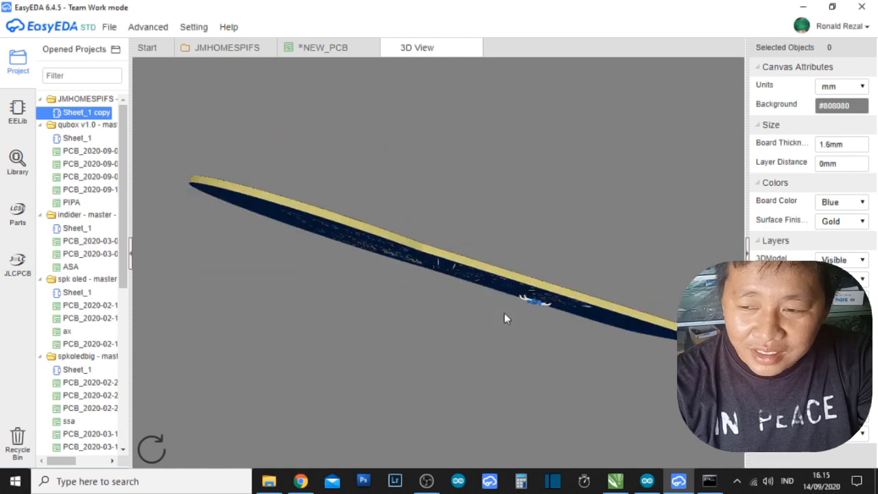
left_click_drag(527, 223, 565, 216)
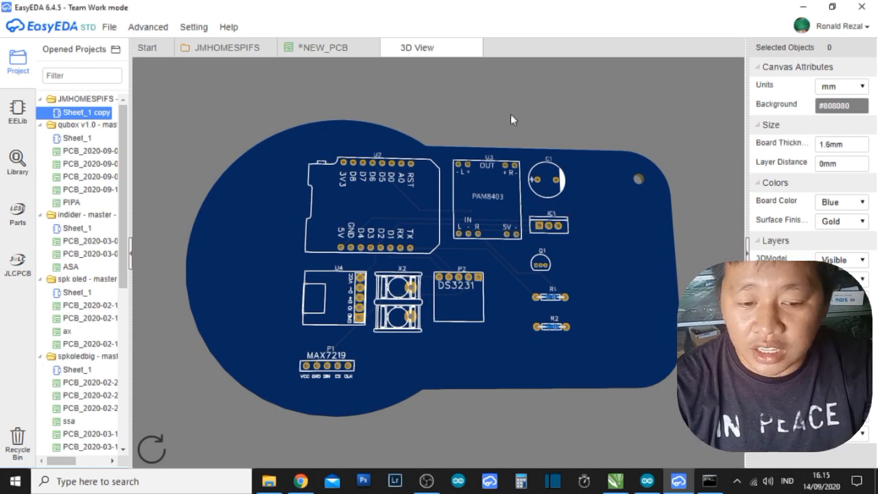
left_click_drag(510, 114, 519, 88)
left_click_drag(547, 234, 484, 250)
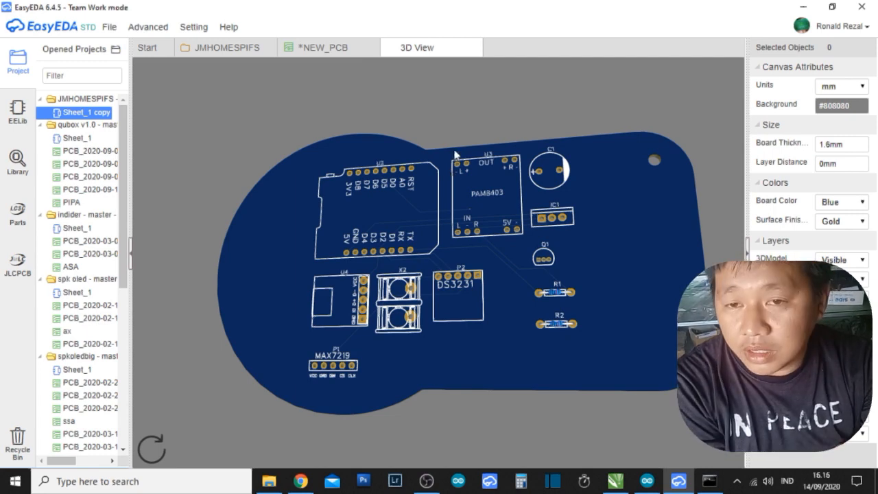
mouse_move(342, 232)
left_mouse_down()
mouse_move(362, 228)
mouse_move(343, 224)
left_mouse_up()
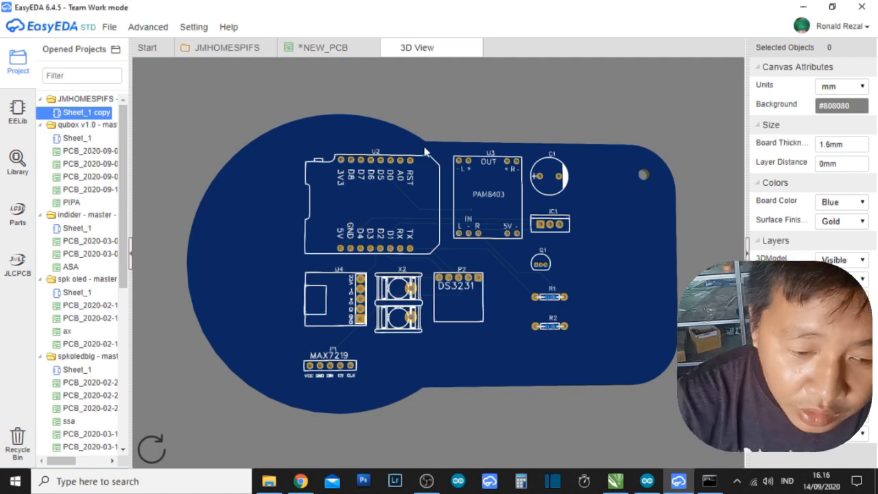
left_click_drag(424, 148, 451, 144)
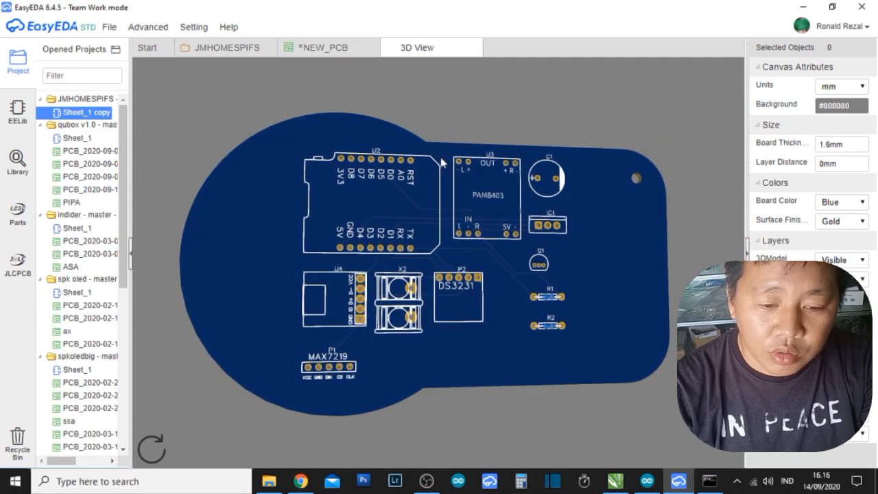
left_click_drag(429, 227, 457, 159)
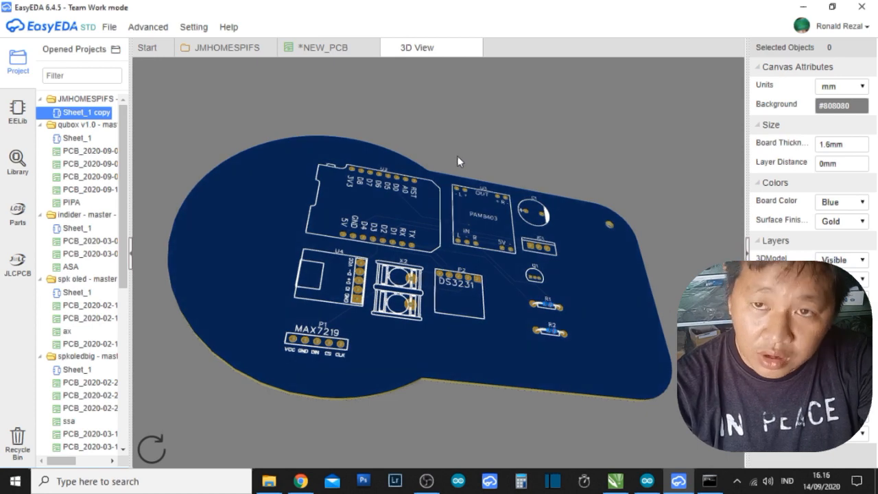
left_click_drag(457, 159, 420, 214)
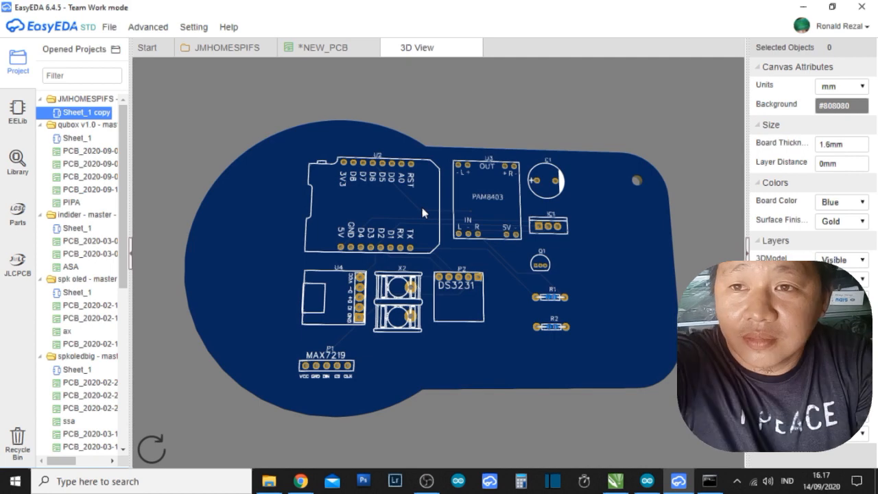
left_click(711, 480)
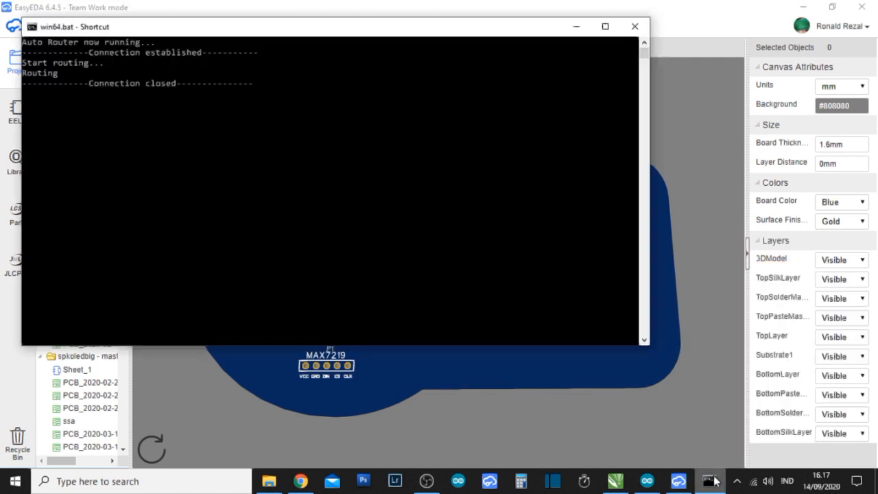
left_click(425, 480)
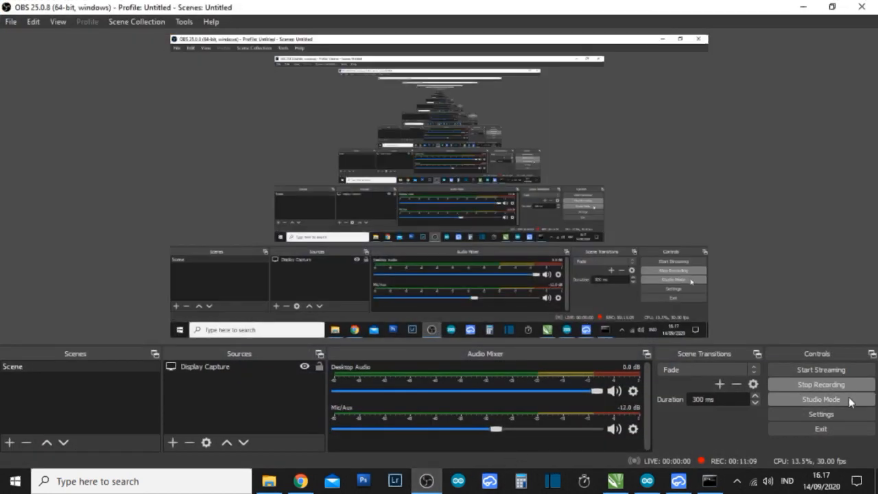